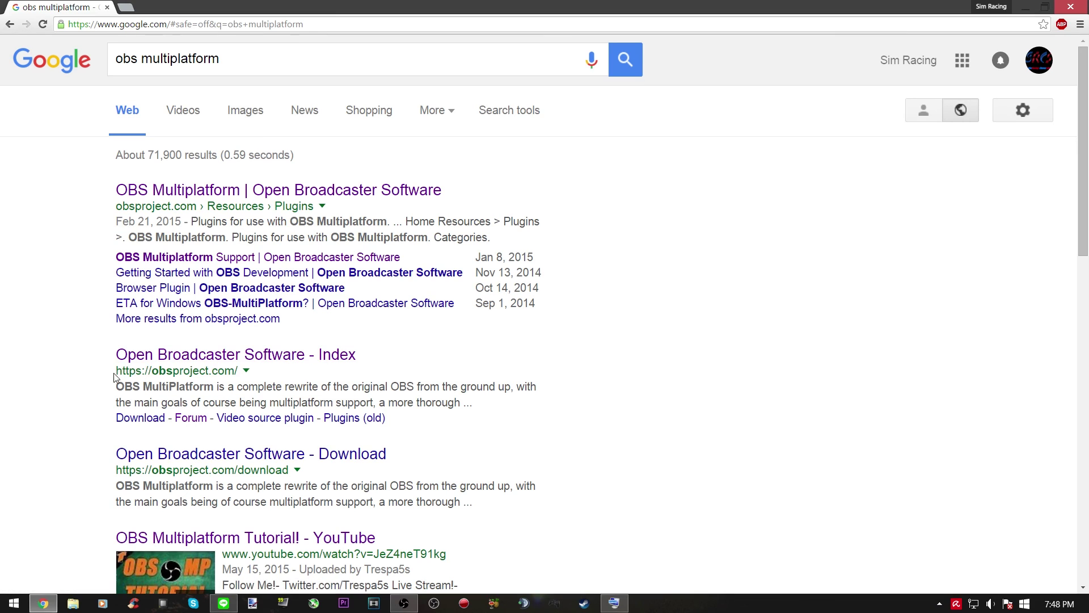
- Open the 'Open Broadcaster Software - Index' result from the 'obs multiplatform' Google search
{"action": "left_click", "coordinate": [210, 369]}
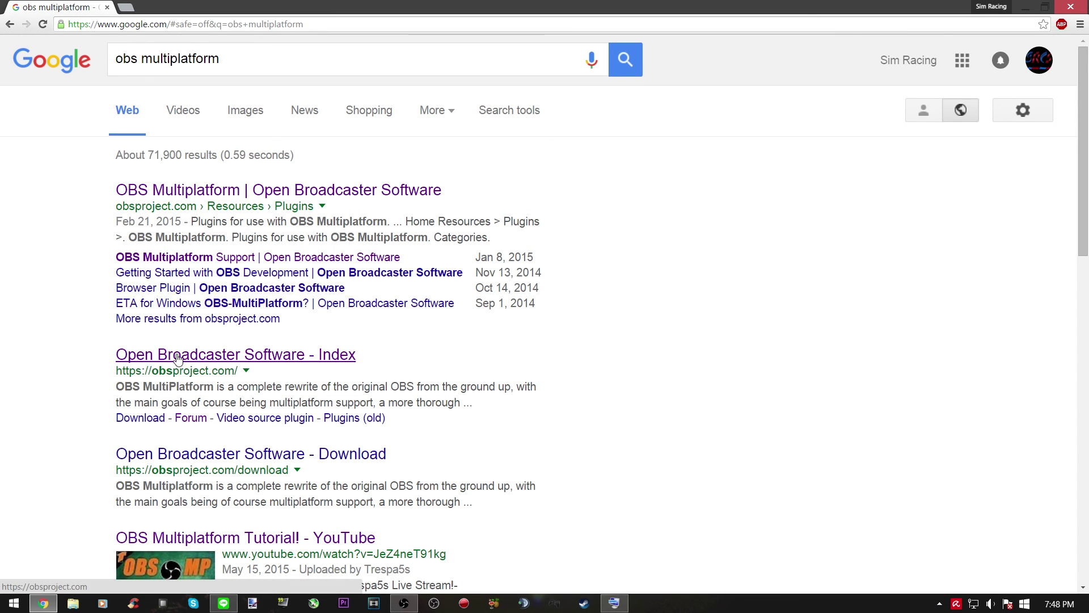
{"action": "left_click", "coordinate": [241, 355]}
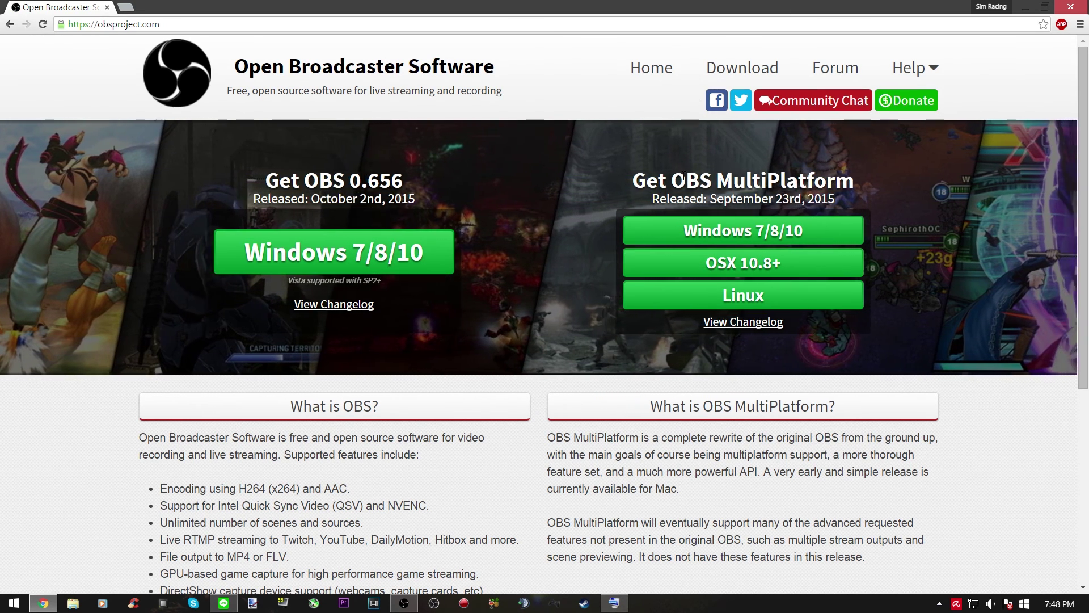
- Look over the obsproject.com download banners, then minimize Chrome to the desktop with Win+D
{"action": "left_click_drag", "start_coordinate": [854, 181], "coordinate": [267, 181]}
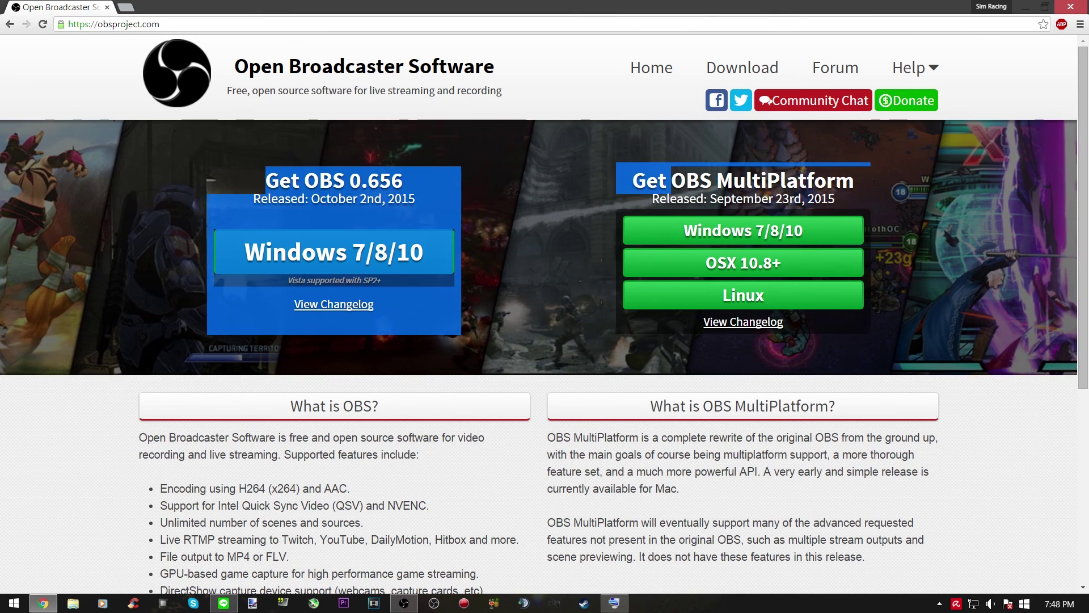
{"action": "left_click", "coordinate": [728, 286]}
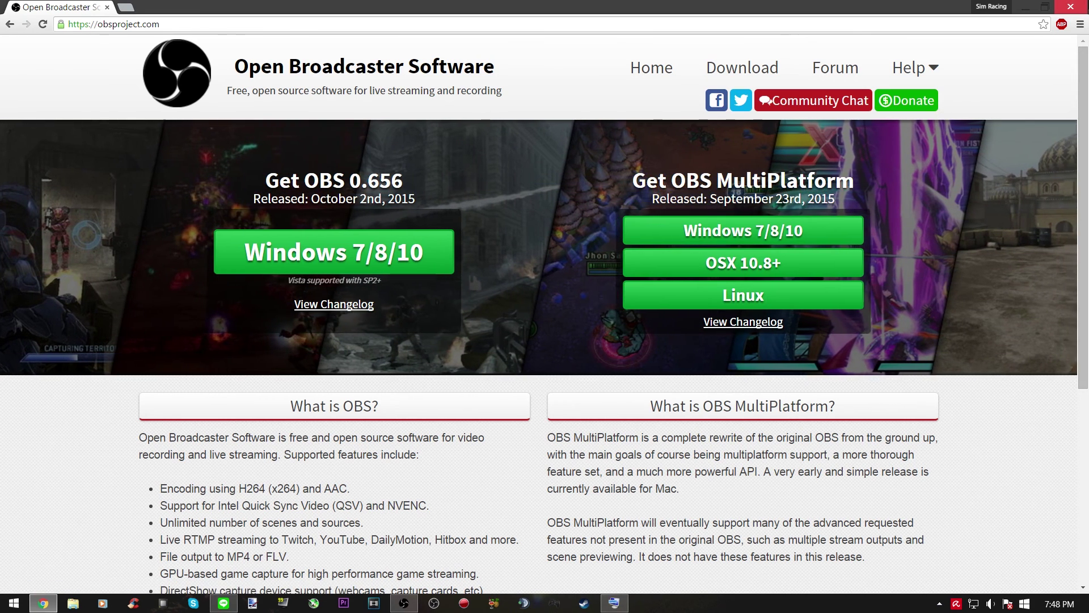
{"action": "key", "text": "super+d"}
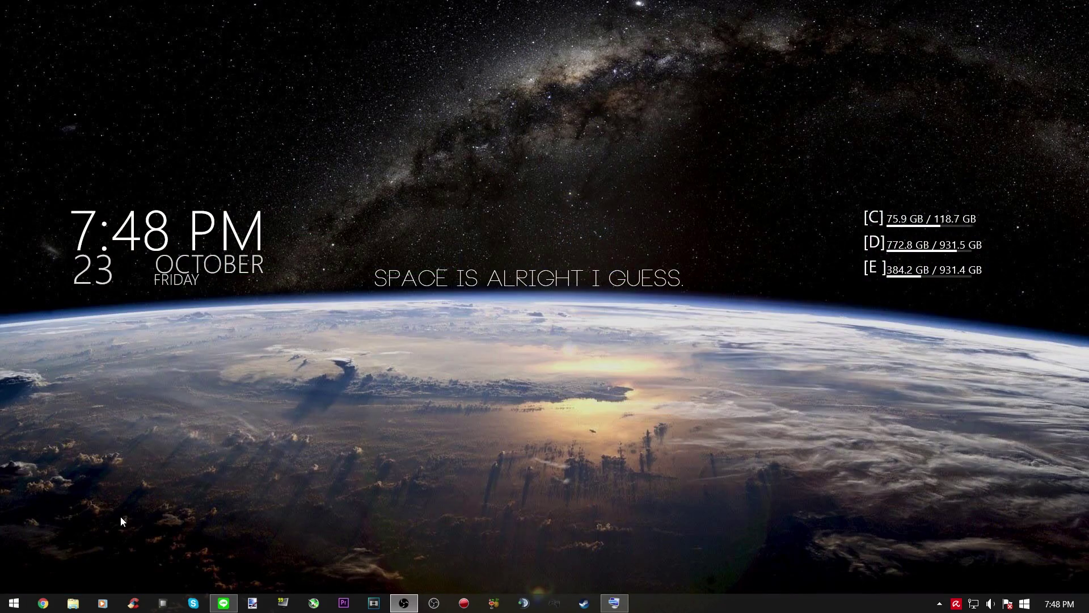
- Launch OBS Multiplatform (64bit) from the Start screen's app list and centre its window
{"action": "left_click", "coordinate": [16, 603]}
{"action": "left_click", "coordinate": [76, 579]}
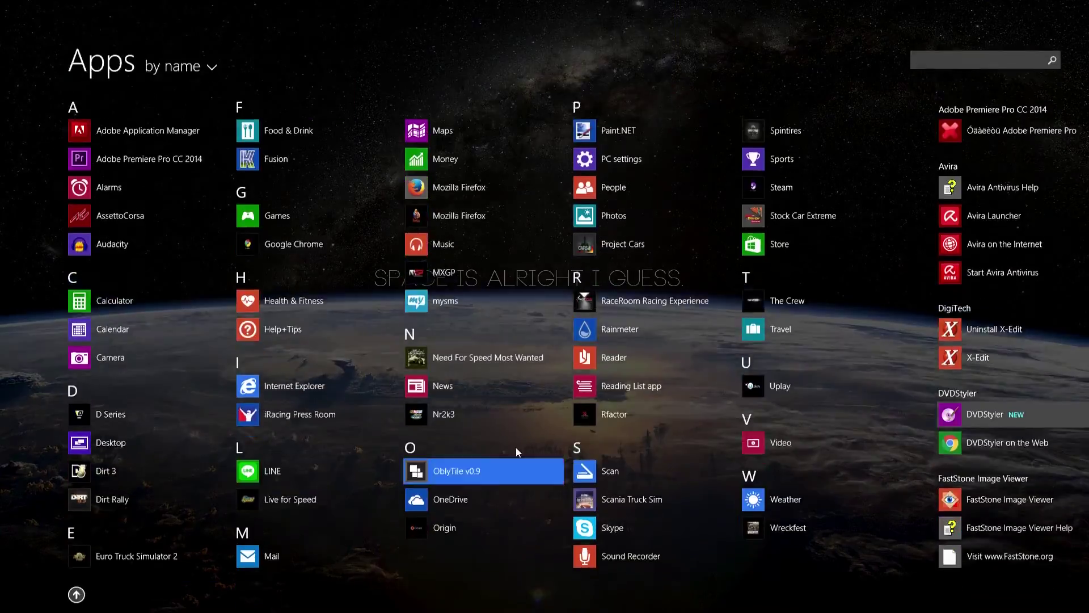
{"action": "scroll", "coordinate": [609, 308], "scroll_direction": "down", "scroll_amount": 6}
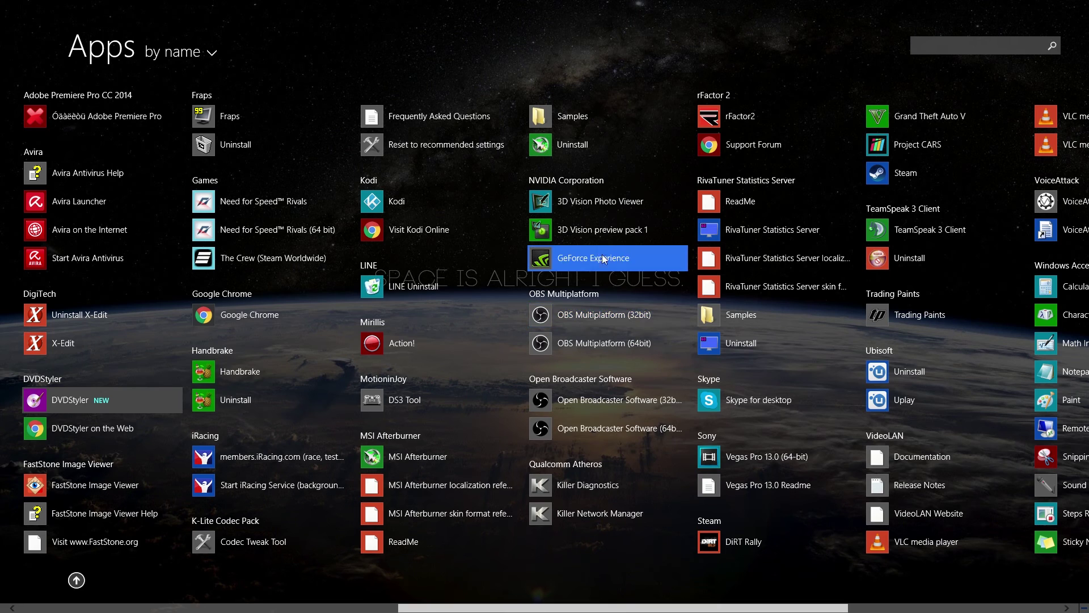
{"action": "left_click", "coordinate": [630, 349]}
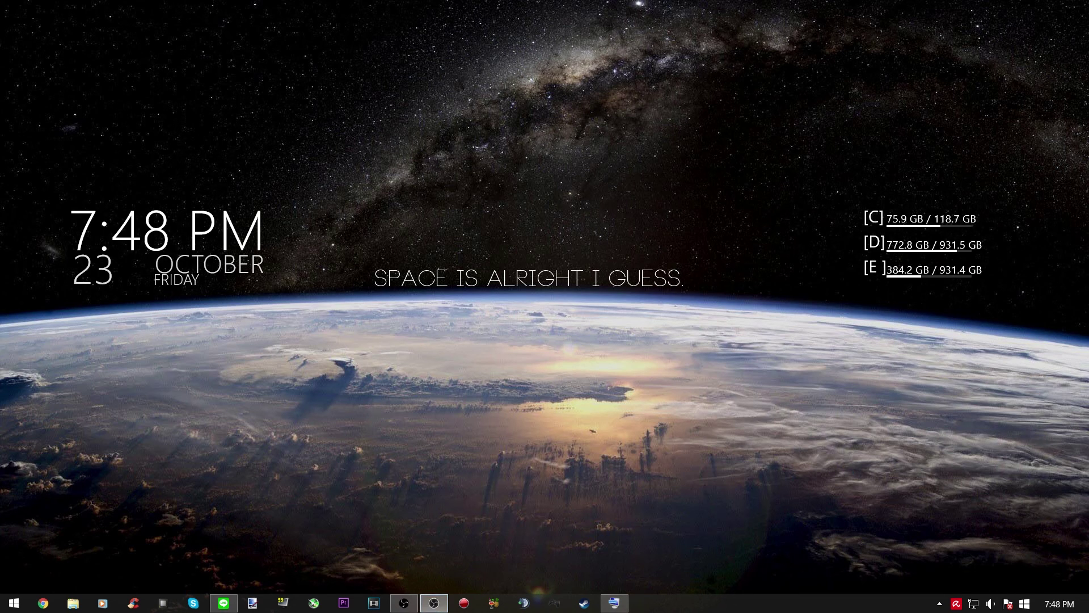
{"action": "left_click_drag", "start_coordinate": [652, 185], "coordinate": [487, 112]}
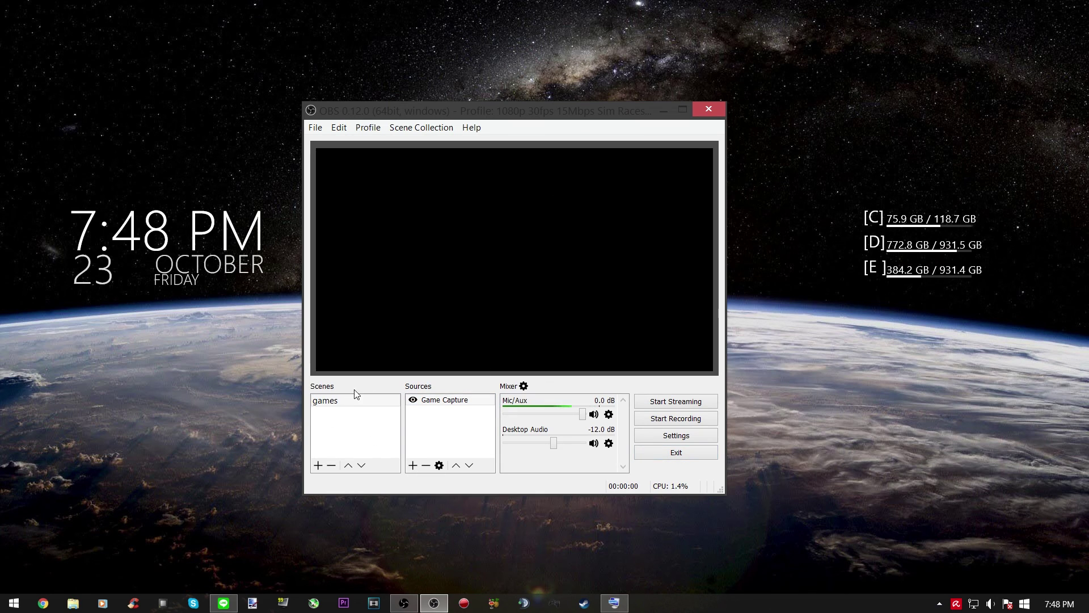
- Remove the 'games' scene and confirm the deletion
{"action": "right_click", "coordinate": [334, 400]}
{"action": "left_click", "coordinate": [403, 454]}
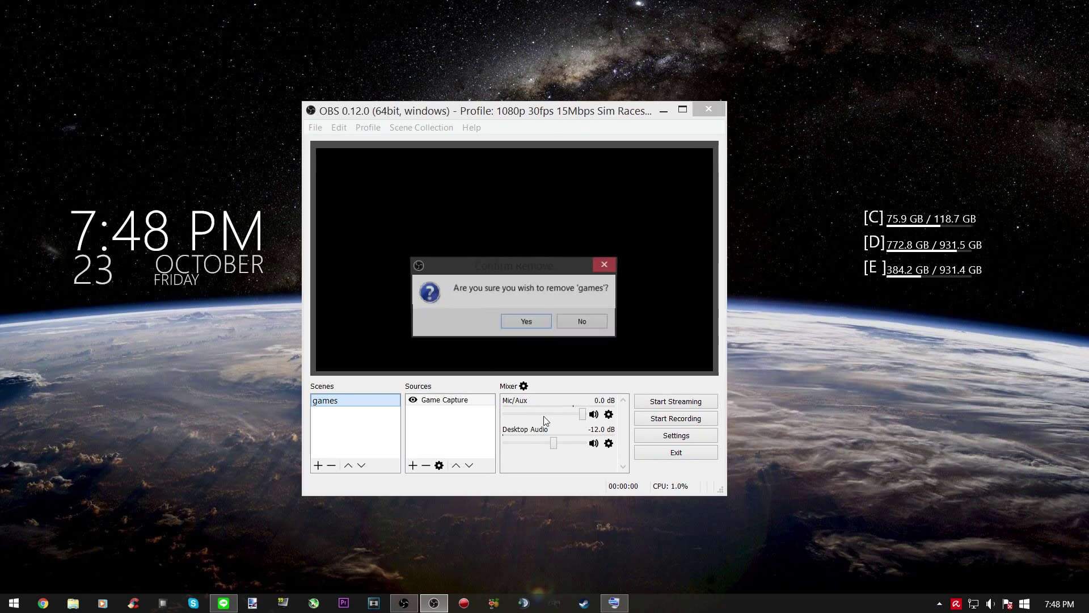
{"action": "left_click", "coordinate": [527, 321]}
{"action": "mouse_move", "coordinate": [434, 602]}
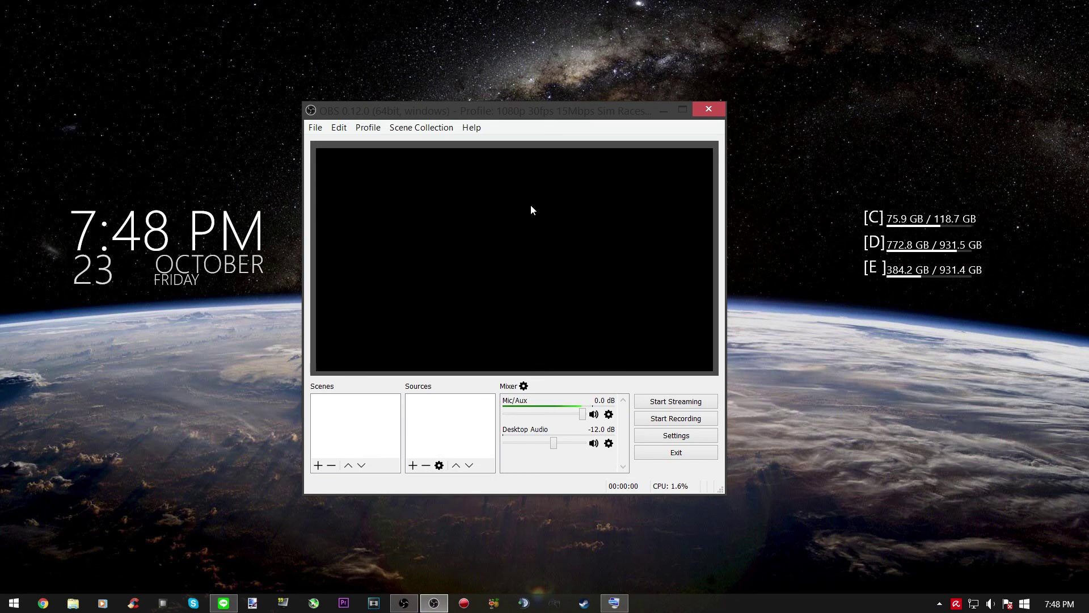
{"action": "left_click_drag", "start_coordinate": [570, 116], "coordinate": [604, 144]}
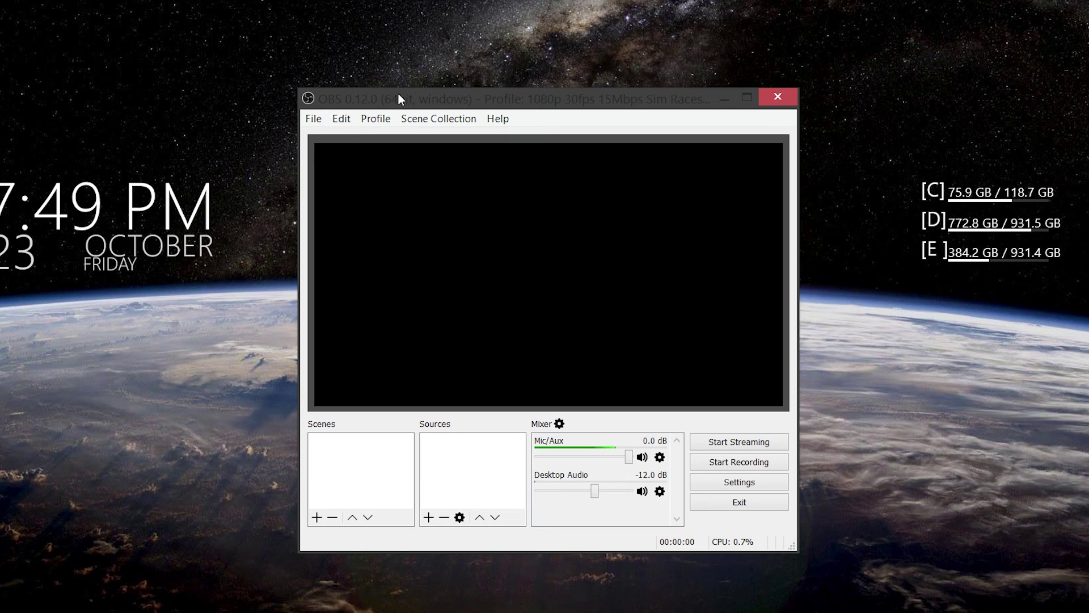
- Create a new OBS profile named 'test'
{"action": "left_click", "coordinate": [377, 120]}
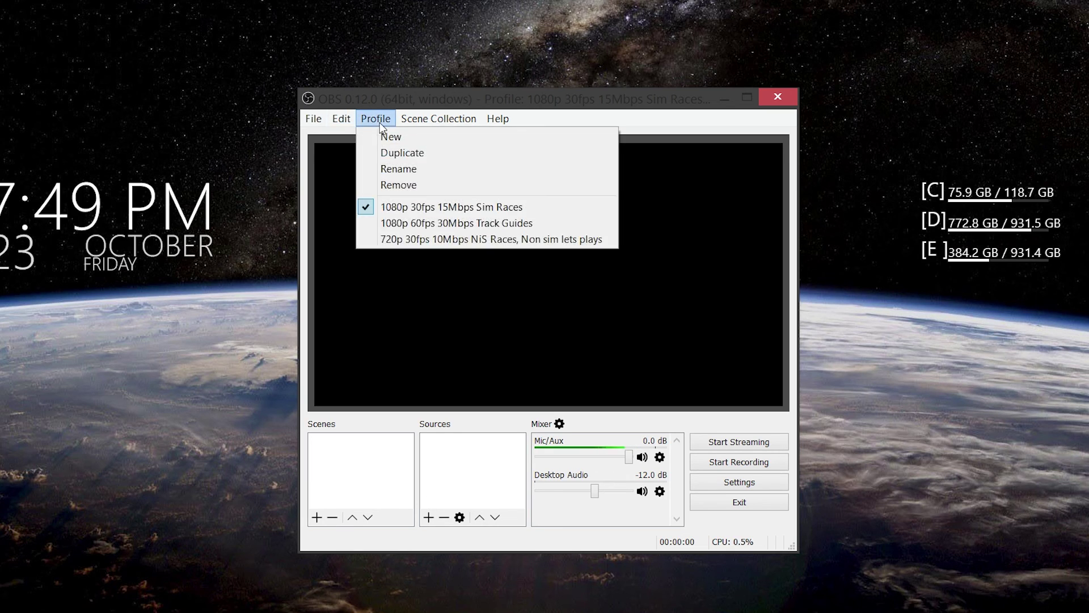
{"action": "left_click", "coordinate": [387, 136]}
{"action": "type", "text": "test"}
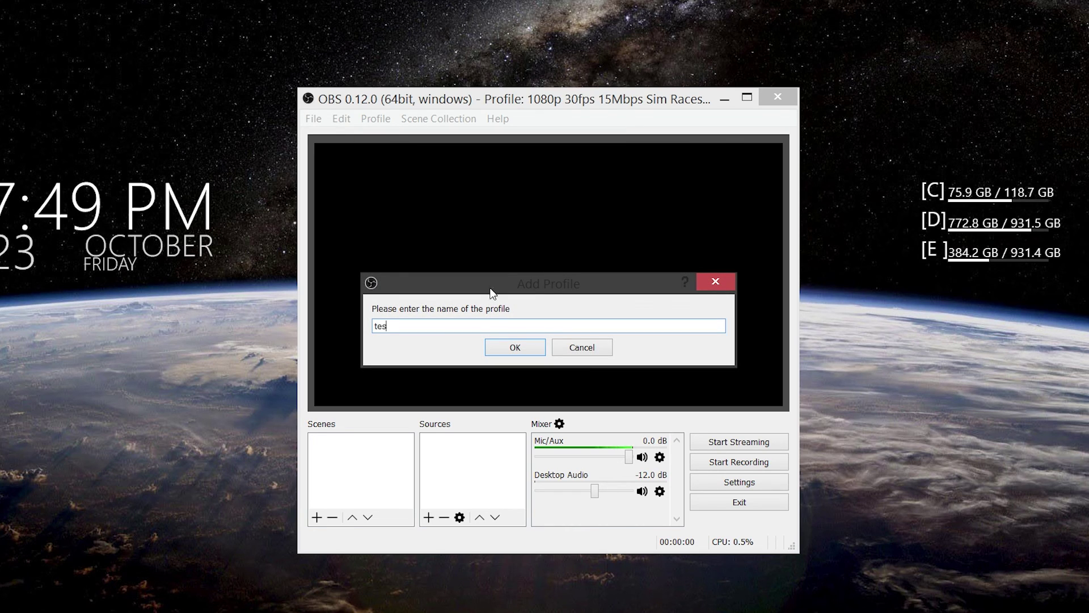
{"action": "left_click", "coordinate": [510, 347]}
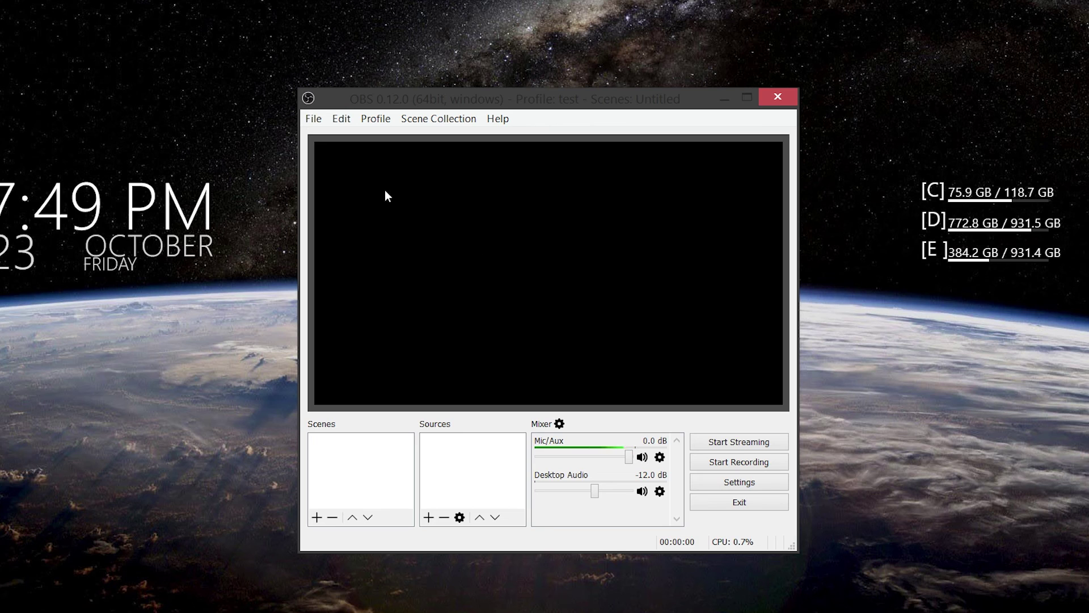
{"action": "left_click", "coordinate": [316, 120]}
- In OBS Settings, switch the theme to Dark and apply it
{"action": "left_click", "coordinate": [343, 175]}
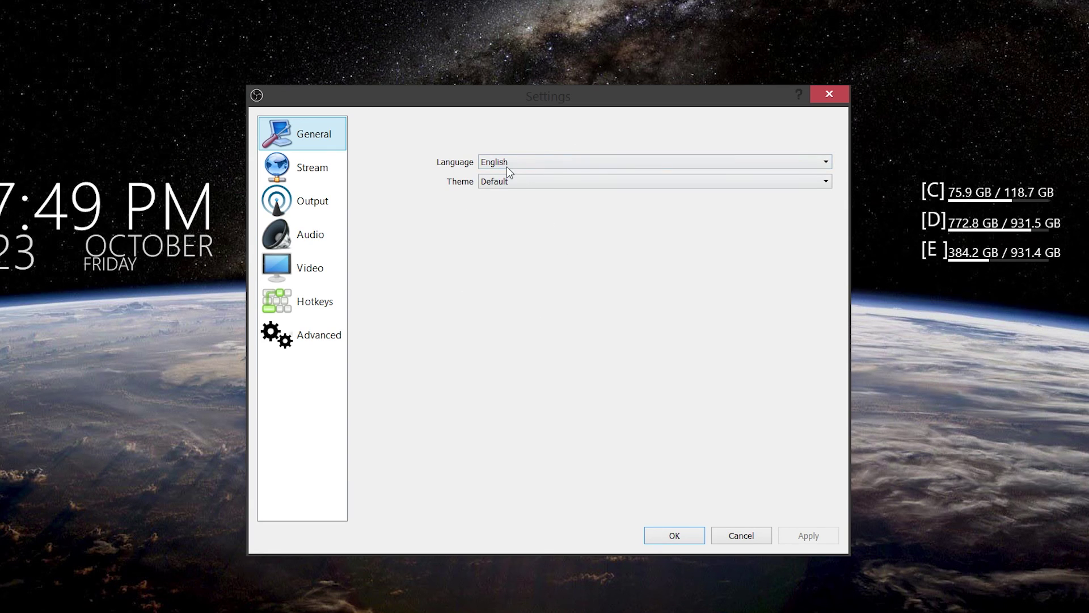
{"action": "left_click", "coordinate": [530, 184]}
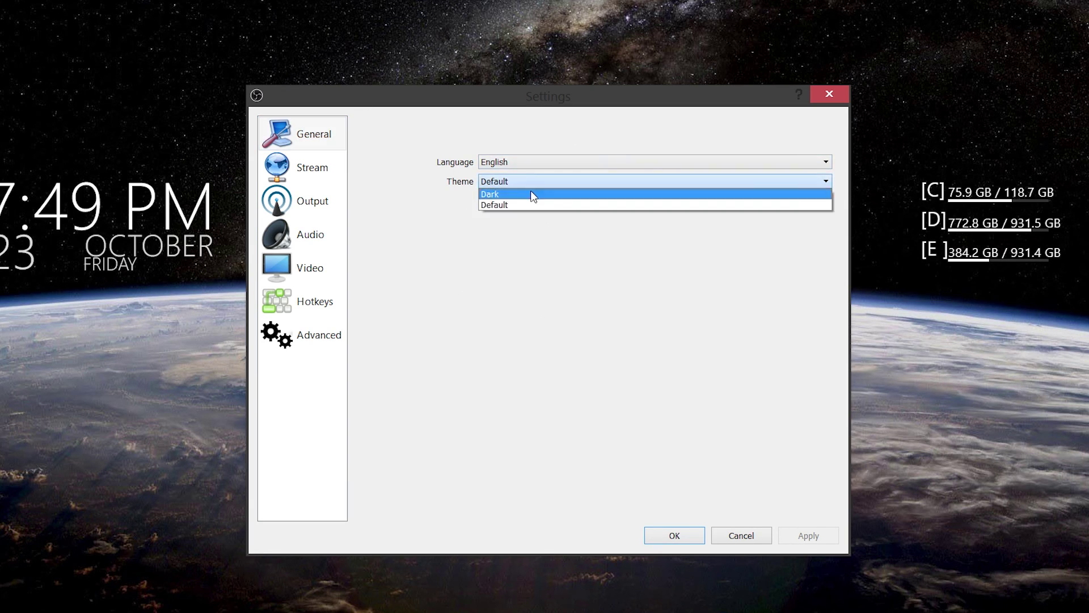
{"action": "left_click", "coordinate": [534, 192]}
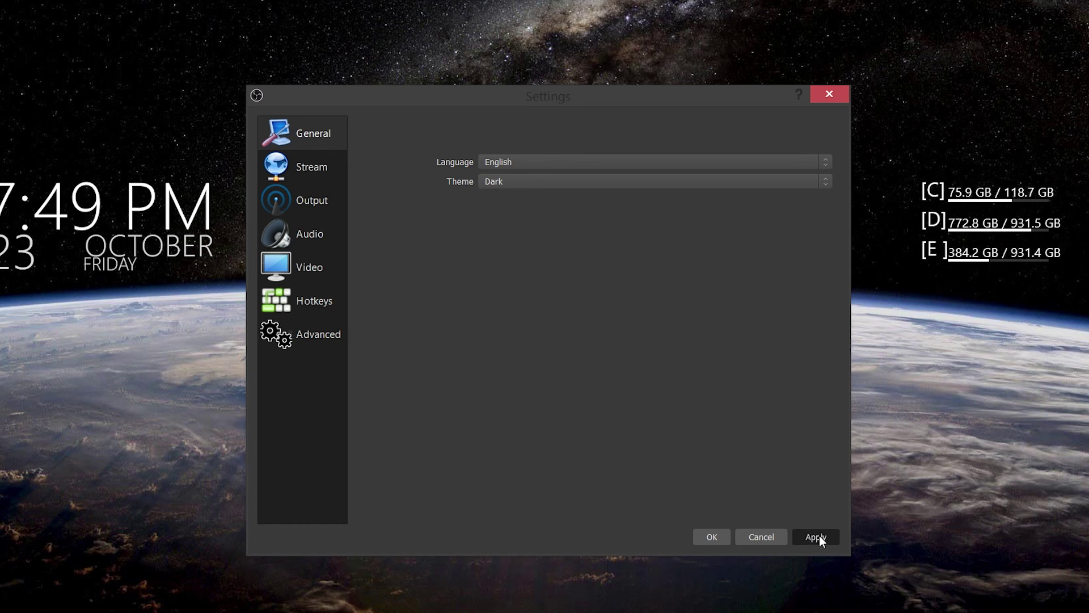
{"action": "left_click", "coordinate": [817, 537]}
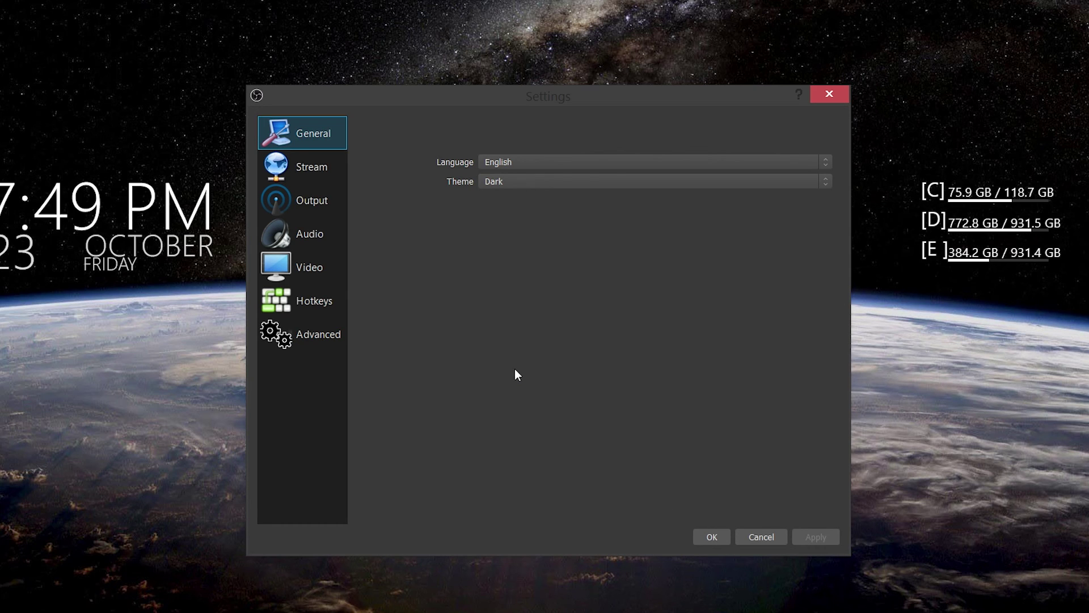
- Switch the theme back to Default, apply it, and view the Stream settings
{"action": "left_click", "coordinate": [514, 183]}
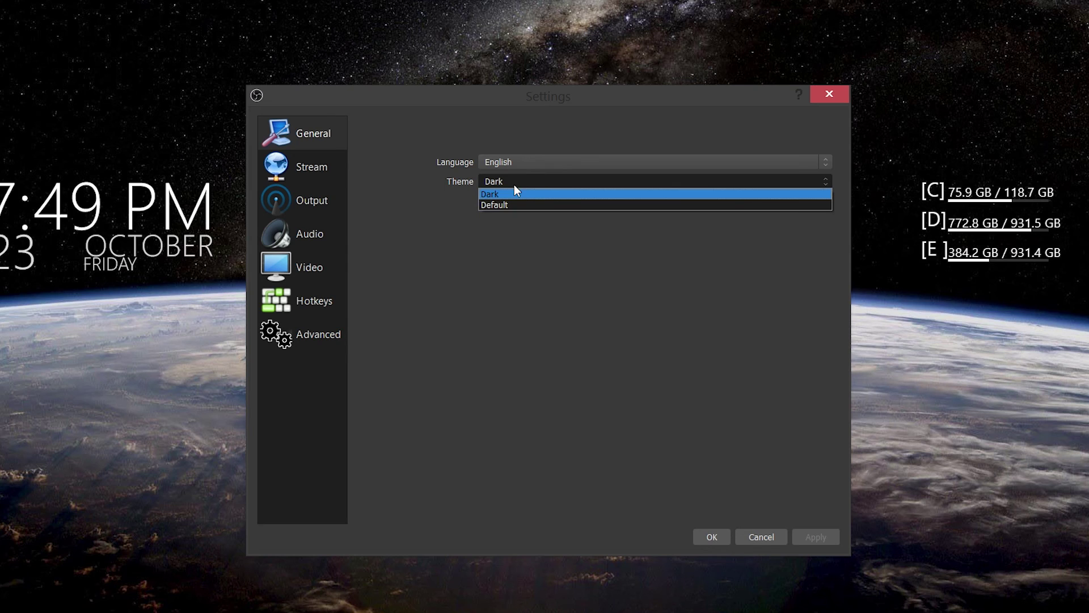
{"action": "left_click", "coordinate": [536, 206]}
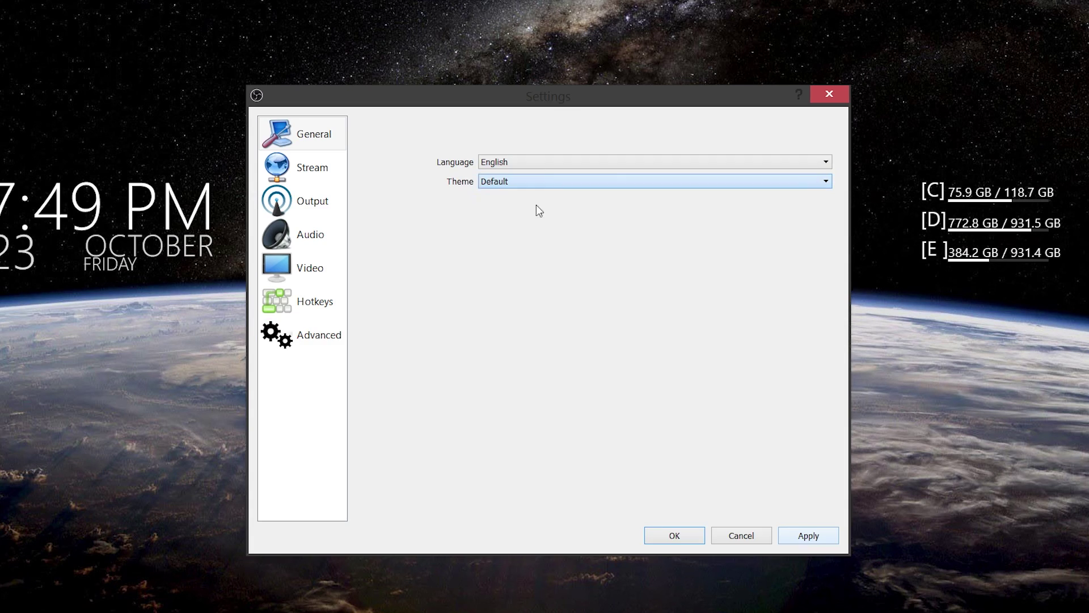
{"action": "left_click", "coordinate": [823, 543]}
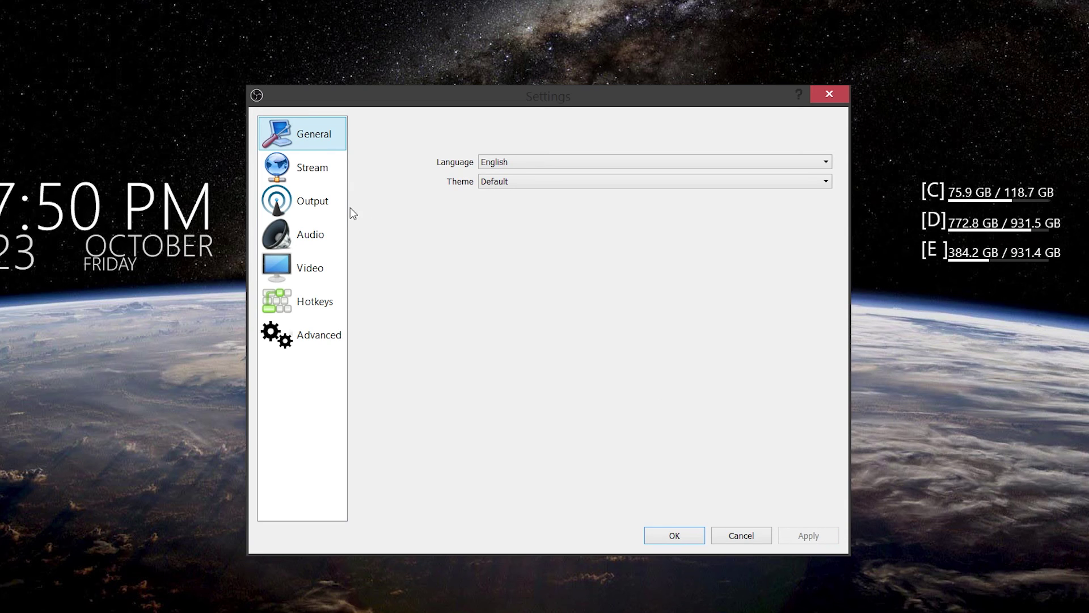
{"action": "left_click", "coordinate": [308, 173]}
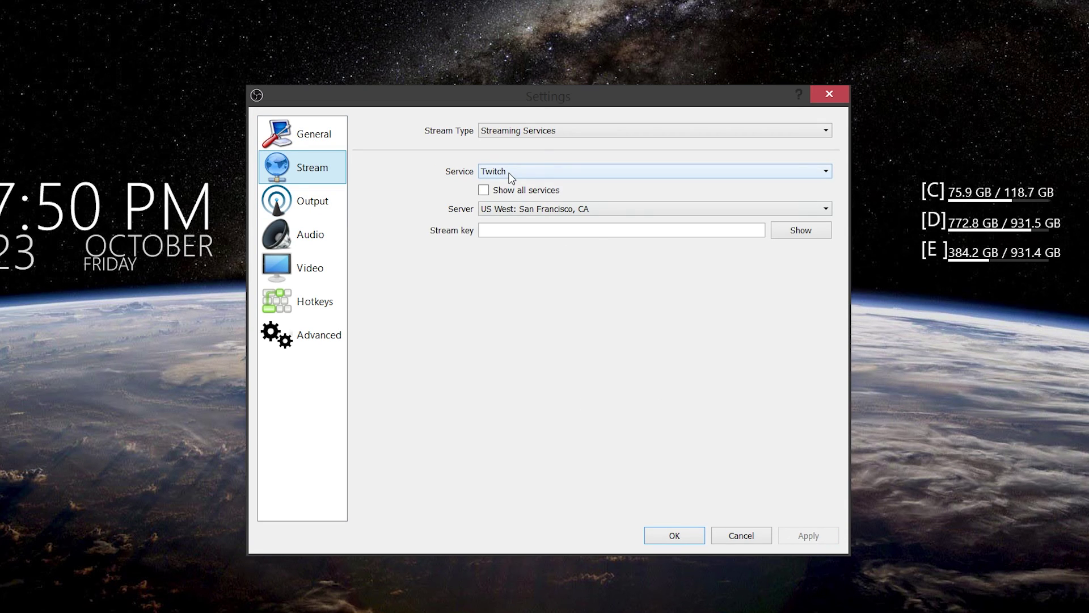
- Check the Twitch service, San Francisco server and Streaming Services type, leaving them unchanged
{"action": "left_click", "coordinate": [497, 228]}
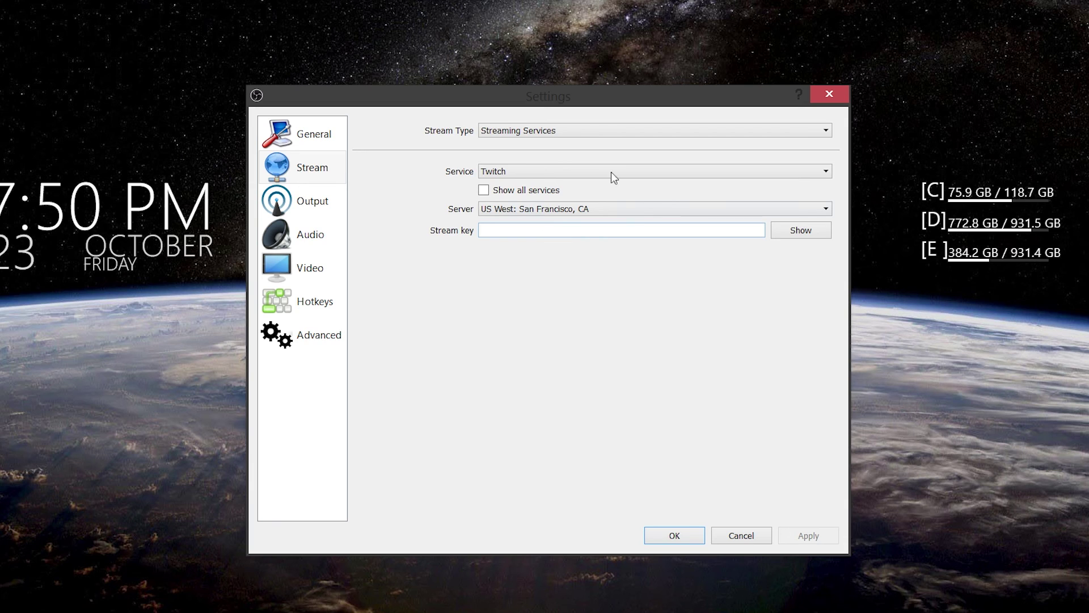
{"action": "left_click", "coordinate": [510, 209]}
{"action": "left_click", "coordinate": [566, 448]}
{"action": "left_click", "coordinate": [490, 172]}
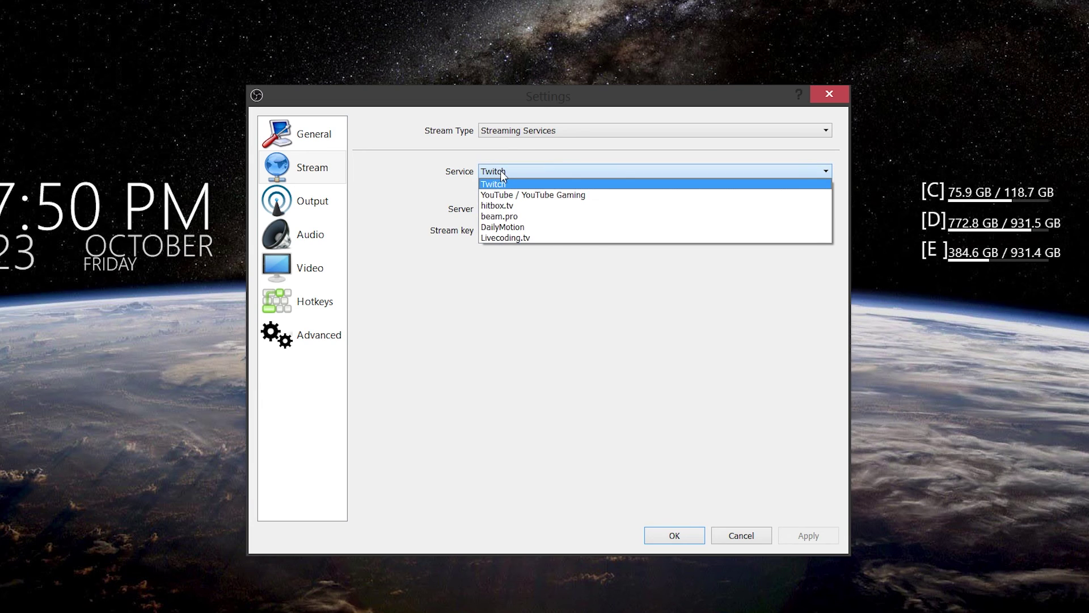
{"action": "left_click", "coordinate": [501, 171]}
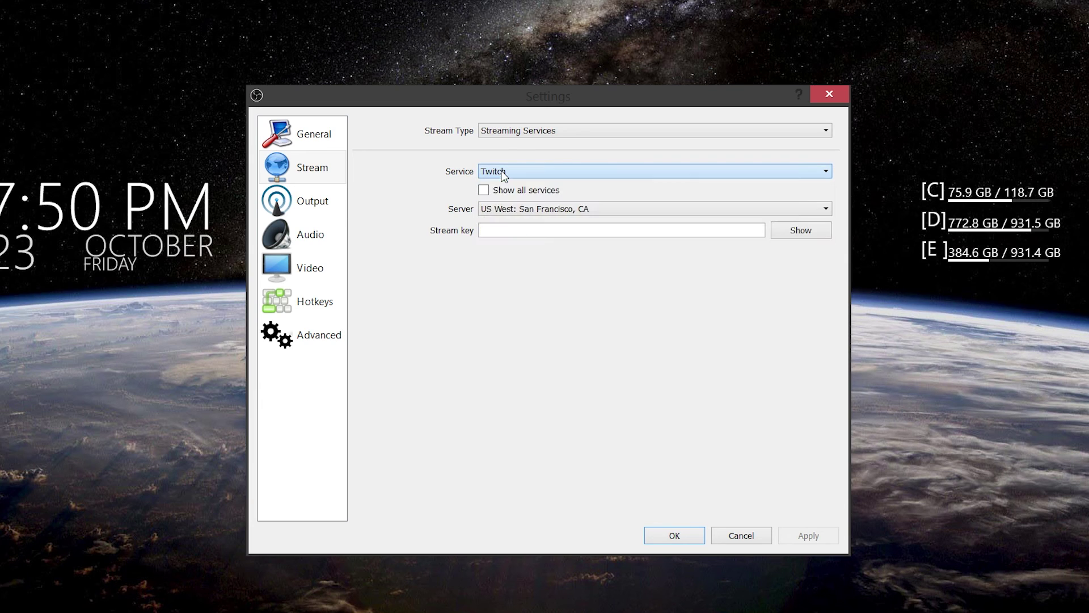
{"action": "left_click", "coordinate": [532, 129]}
{"action": "left_click", "coordinate": [533, 128]}
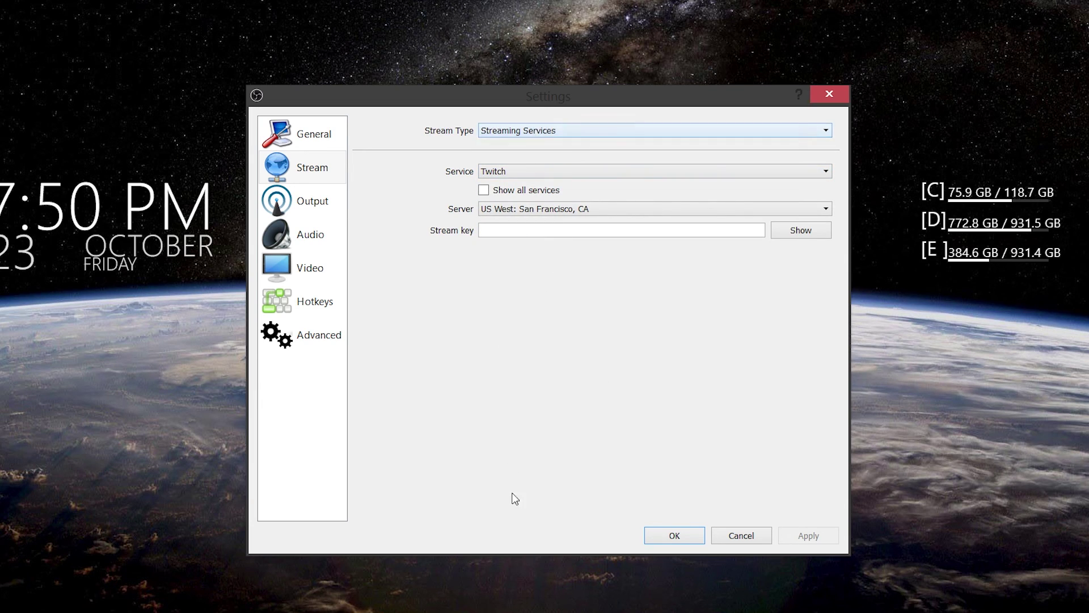
{"action": "left_click", "coordinate": [307, 210]}
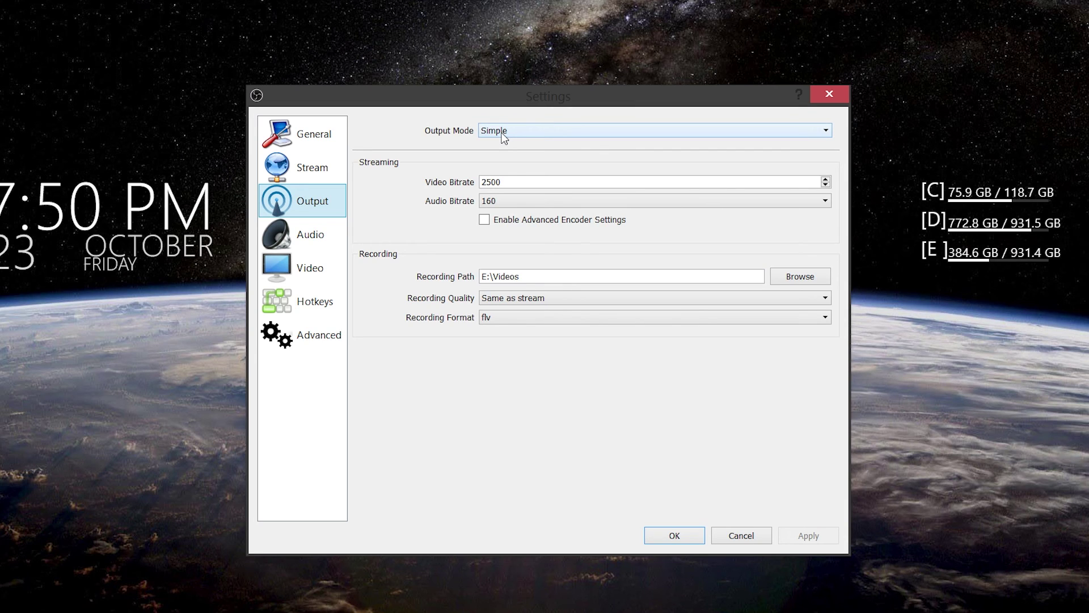
- Set the audio bitrate to 192 and apply, keeping recording quality at Same as stream
{"action": "left_click", "coordinate": [502, 203]}
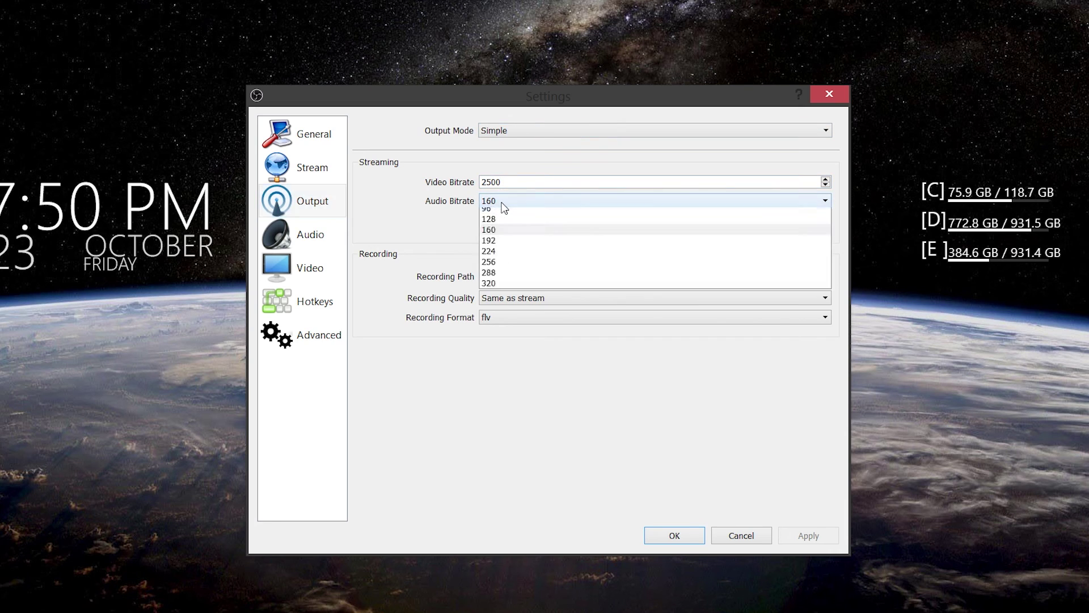
{"action": "left_click", "coordinate": [495, 273]}
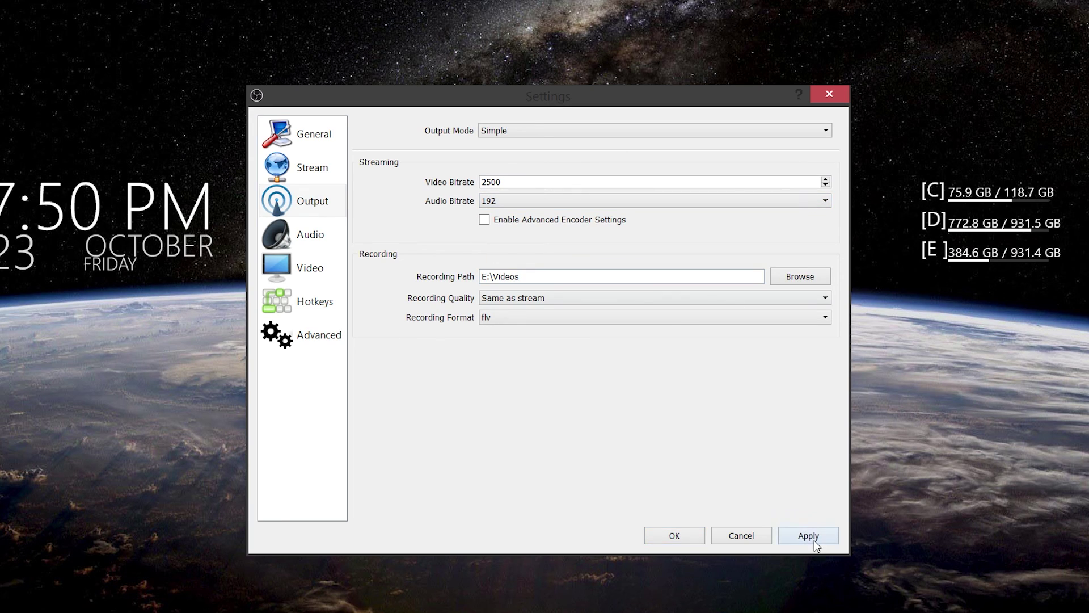
{"action": "left_click", "coordinate": [816, 540]}
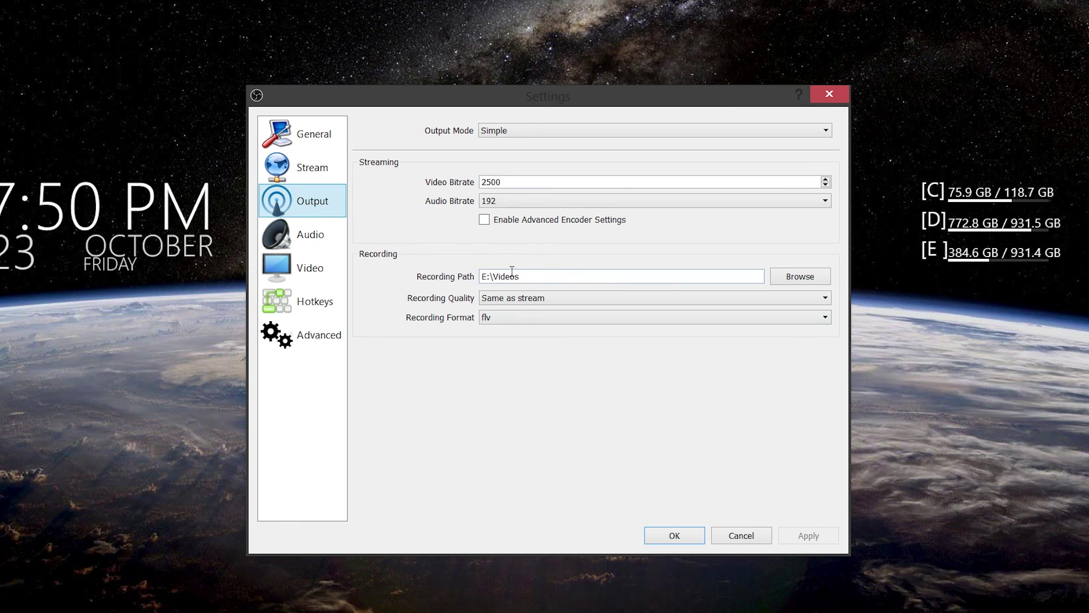
{"action": "left_click_drag", "start_coordinate": [521, 276], "coordinate": [481, 276]}
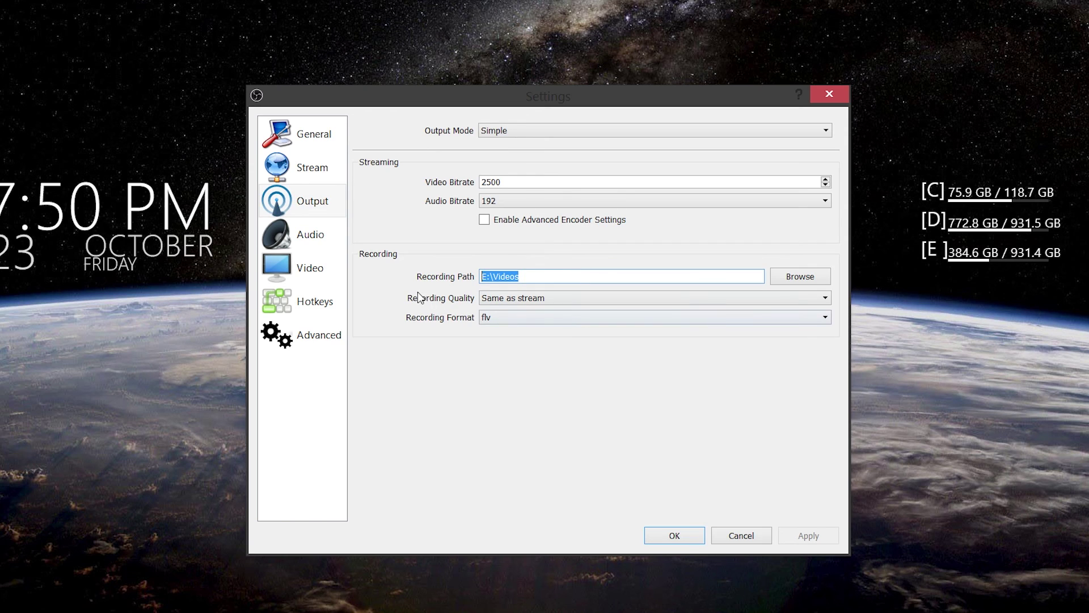
{"action": "left_click", "coordinate": [516, 298]}
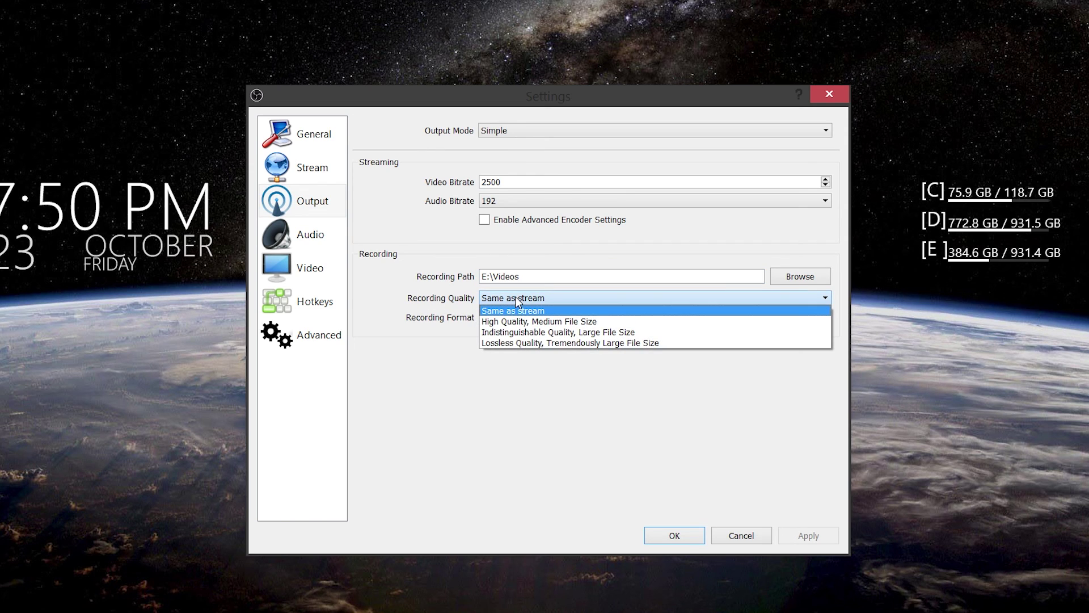
{"action": "left_click", "coordinate": [387, 359]}
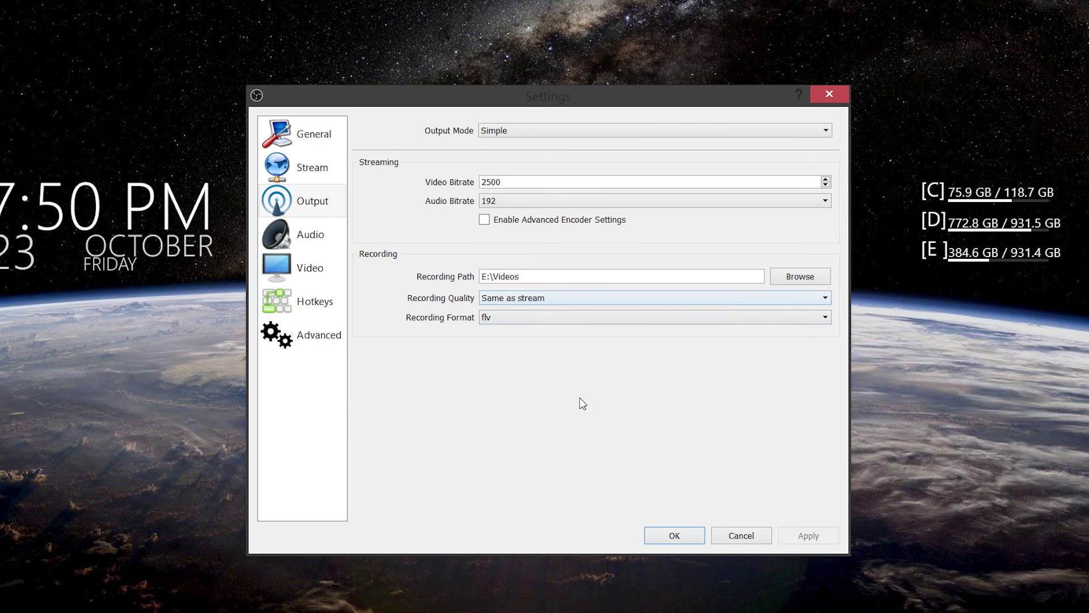
{"action": "left_click", "coordinate": [492, 130]}
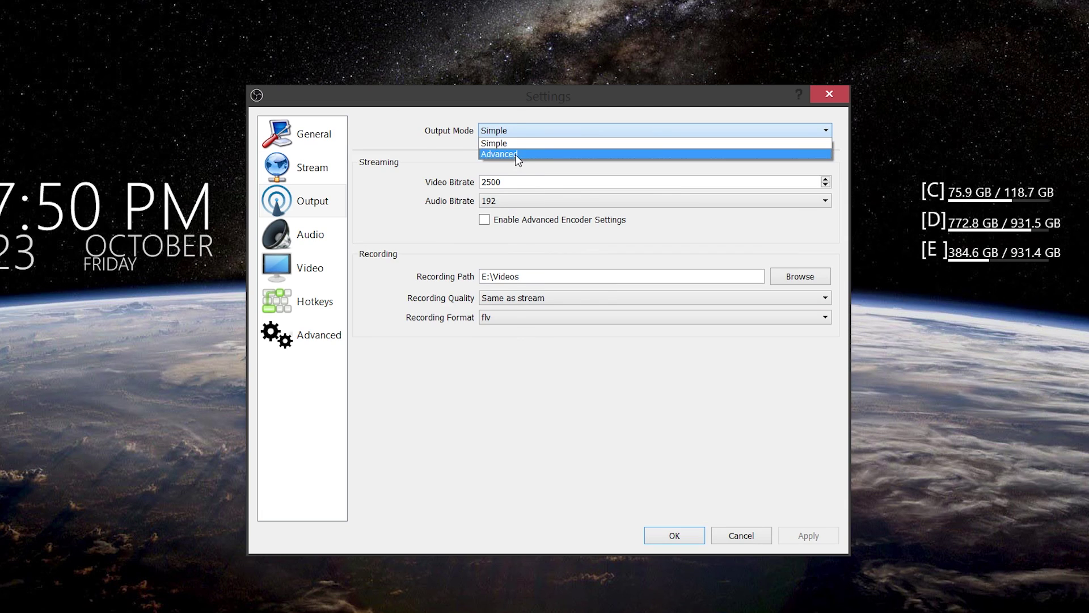
- Switch output mode to Advanced and set the streaming keyframe interval to 2, keeping x264 at 2500
{"action": "left_click", "coordinate": [515, 154]}
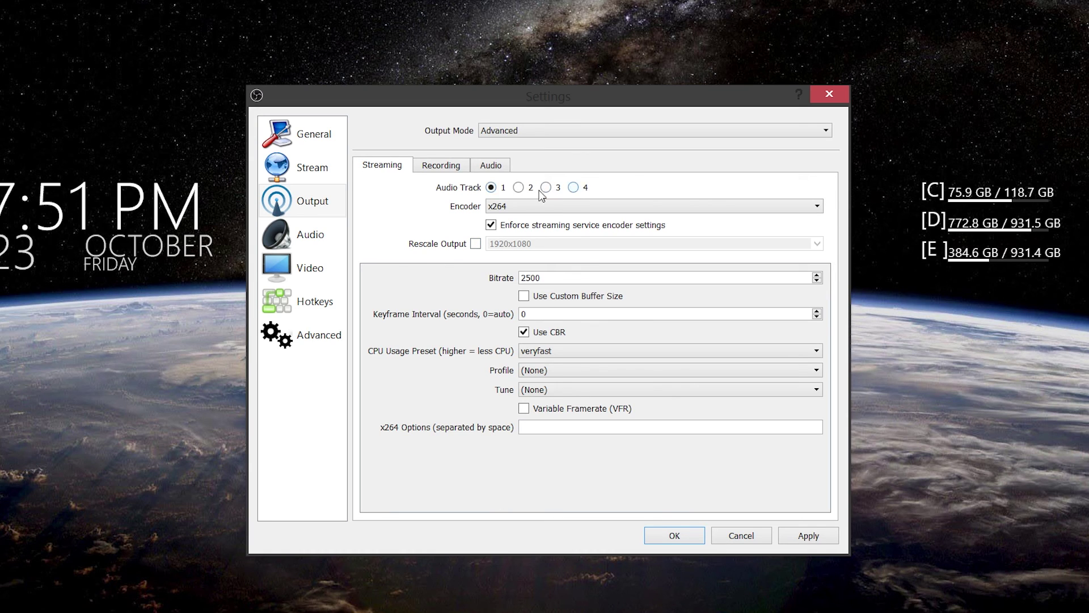
{"action": "left_click", "coordinate": [508, 208]}
{"action": "left_click", "coordinate": [508, 208]}
{"action": "double_click", "coordinate": [559, 276]}
{"action": "left_click", "coordinate": [558, 276]}
{"action": "double_click", "coordinate": [524, 313]}
{"action": "type", "text": "2"}
{"action": "left_click", "coordinate": [801, 538]}
- Set the streaming CPU preset to superfast and profile to main, then apply
{"action": "left_click", "coordinate": [547, 353]}
{"action": "left_click", "coordinate": [552, 374]}
{"action": "left_click", "coordinate": [549, 374]}
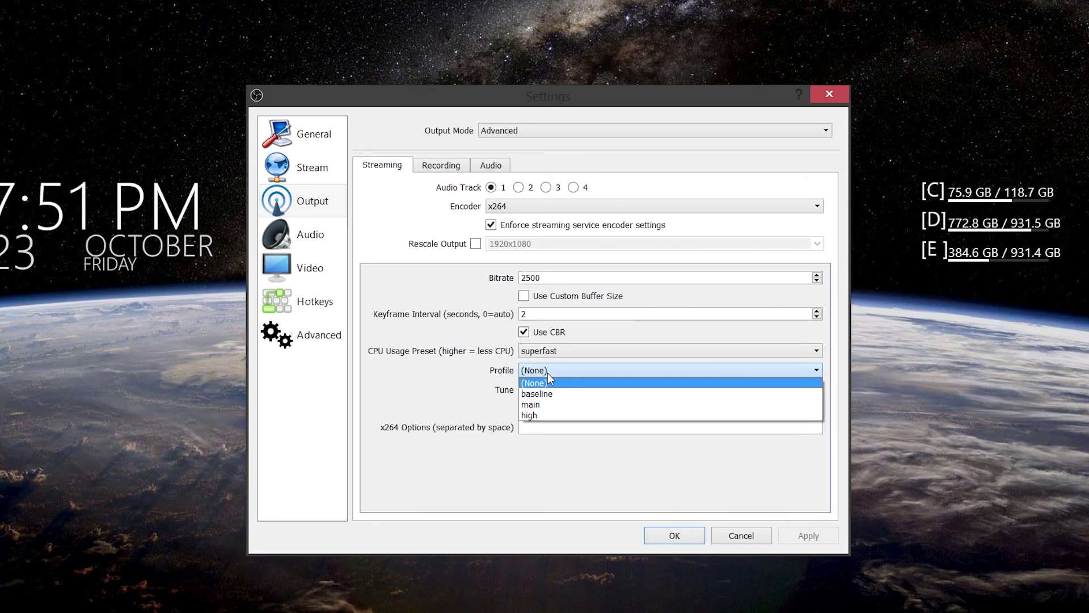
{"action": "left_click", "coordinate": [562, 404]}
{"action": "left_click", "coordinate": [792, 540]}
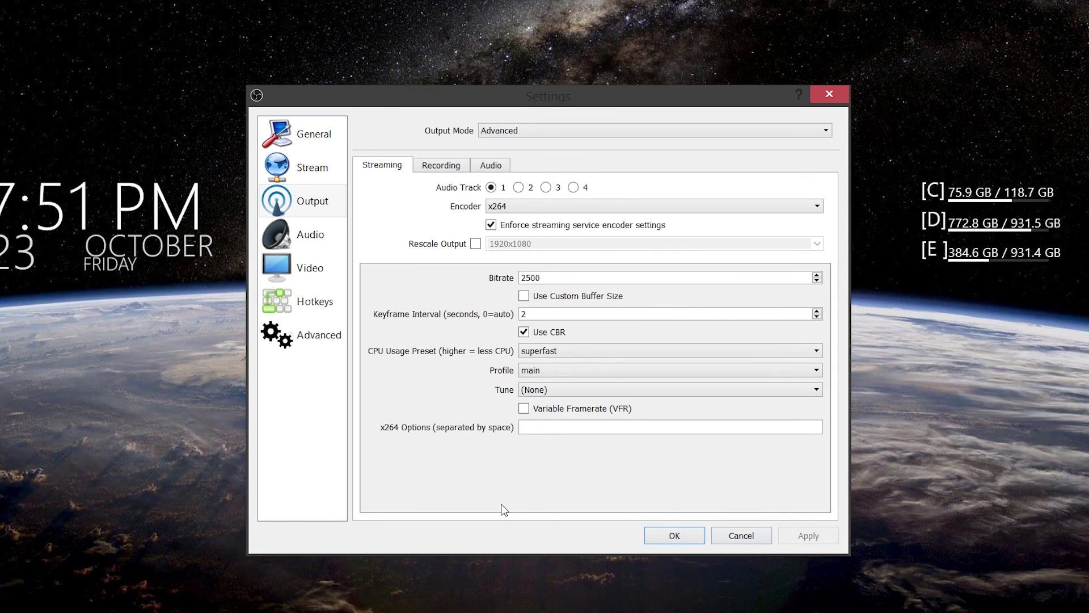
{"action": "left_click", "coordinate": [448, 170]}
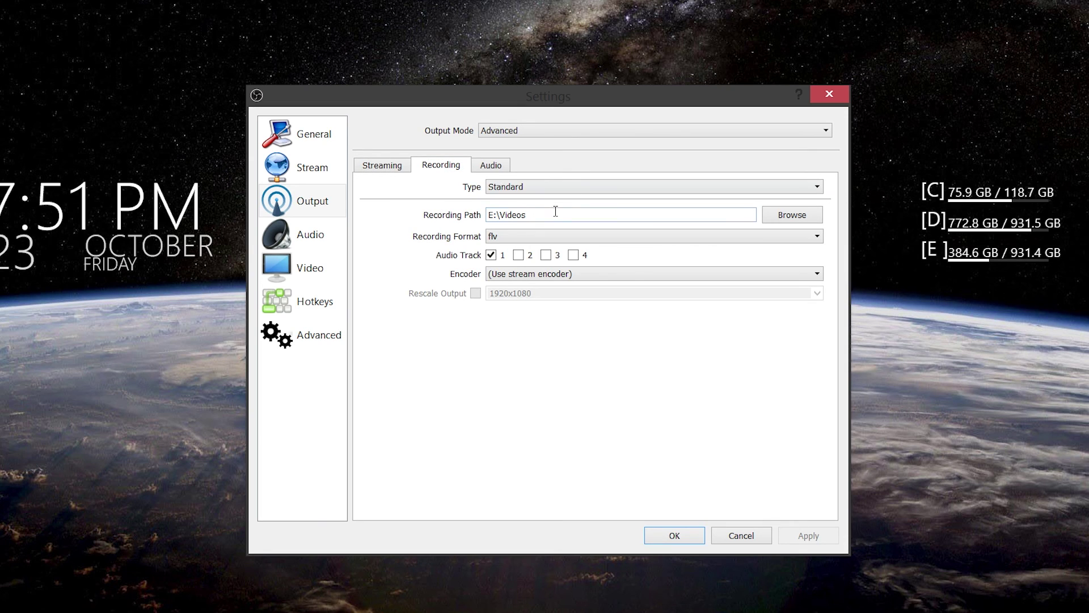
- Keep Standard recording type, switch the recording format to mp4, and add audio track 2
{"action": "left_click", "coordinate": [520, 187]}
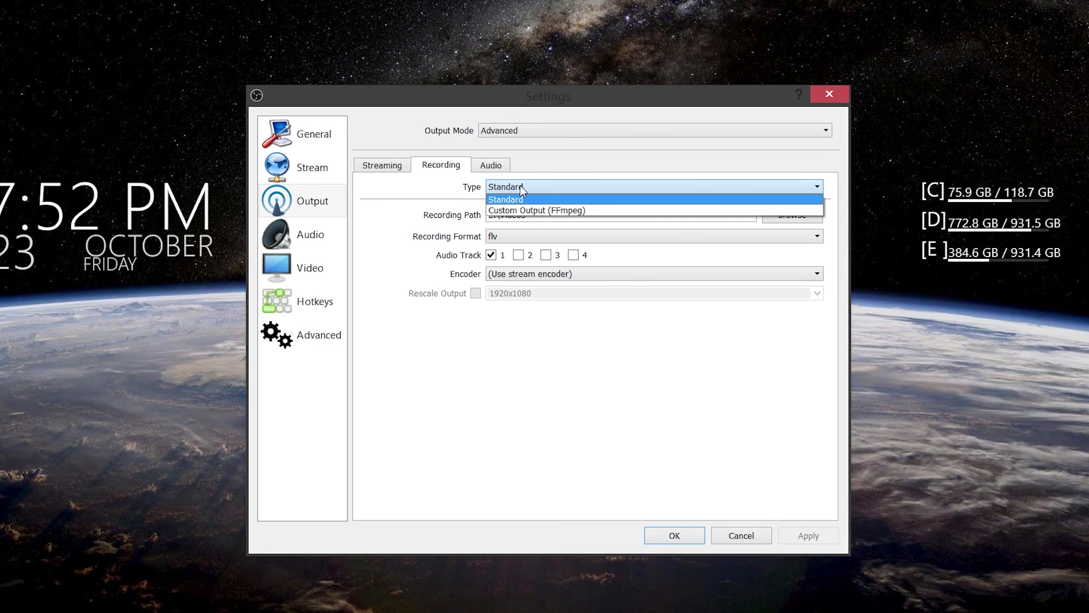
{"action": "left_click", "coordinate": [411, 204]}
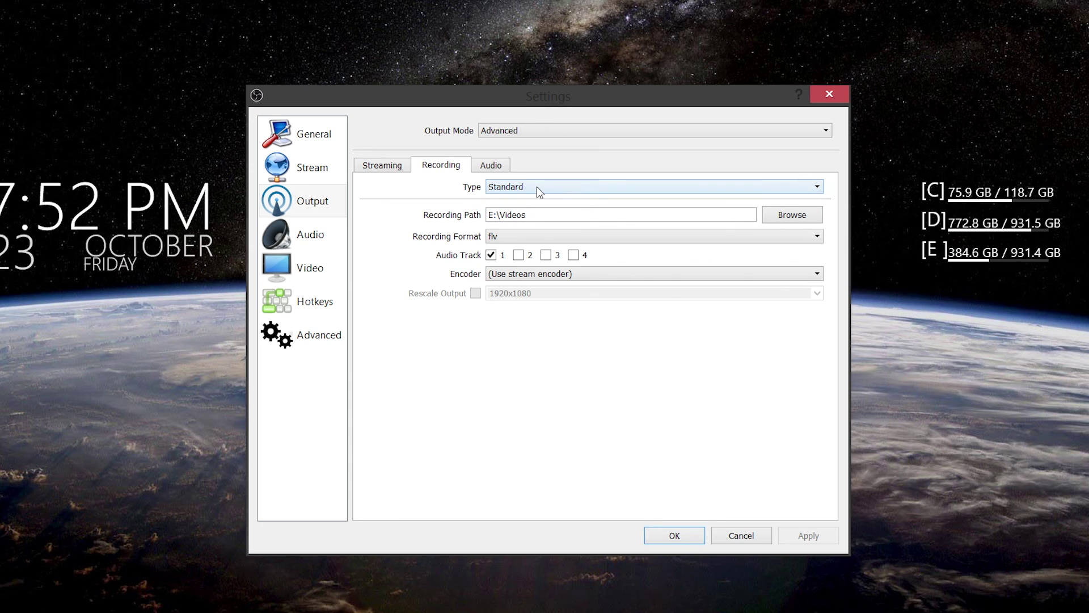
{"action": "left_click_drag", "start_coordinate": [552, 215], "coordinate": [476, 215]}
{"action": "left_click", "coordinate": [510, 240]}
{"action": "left_click", "coordinate": [516, 258]}
{"action": "left_click", "coordinate": [808, 535]}
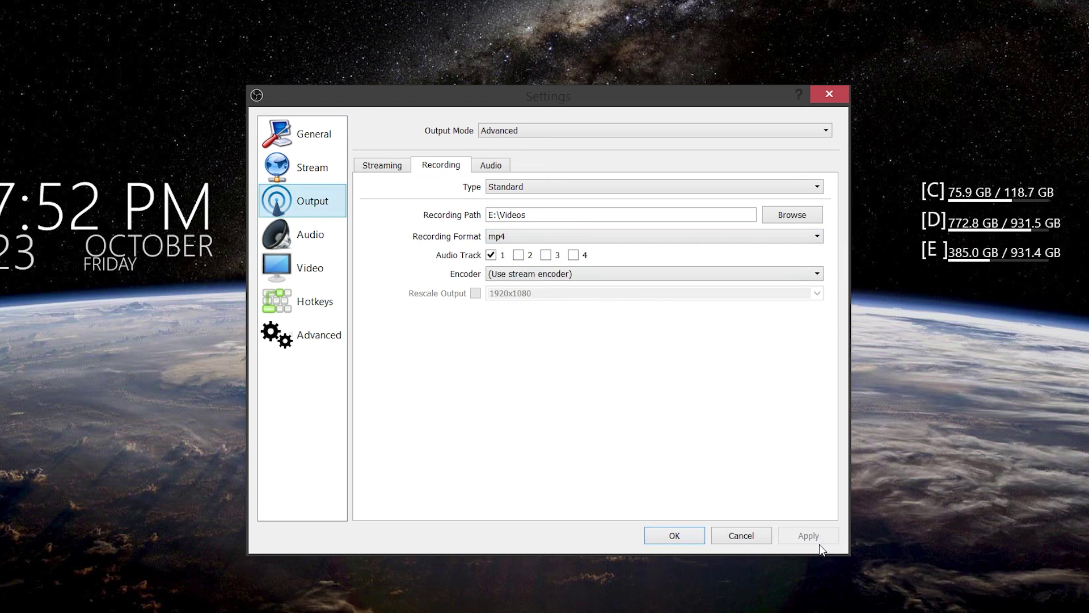
{"action": "left_click", "coordinate": [517, 254]}
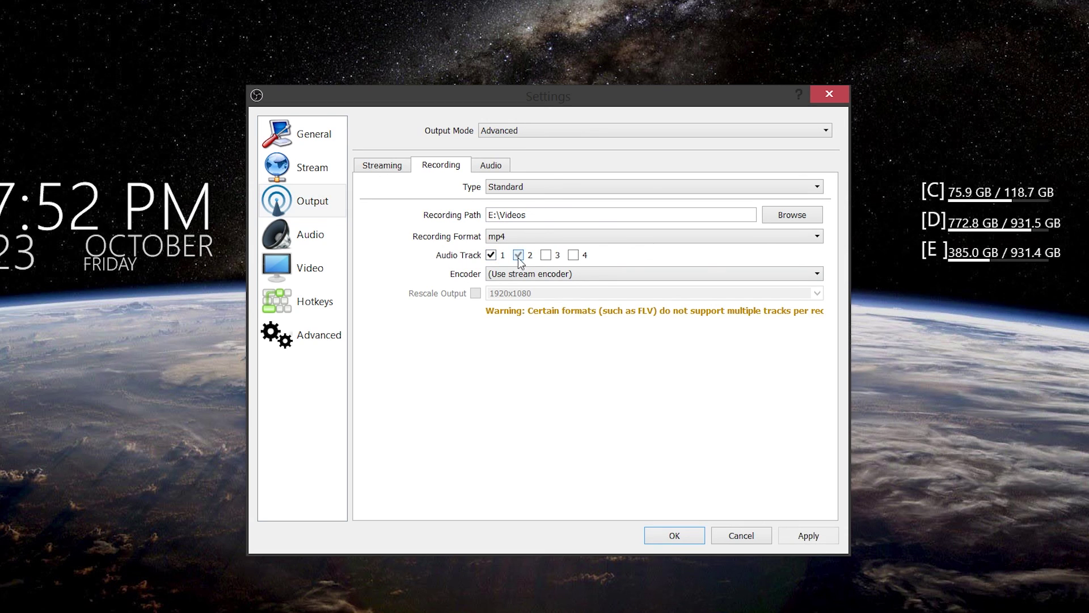
{"action": "left_click", "coordinate": [807, 534]}
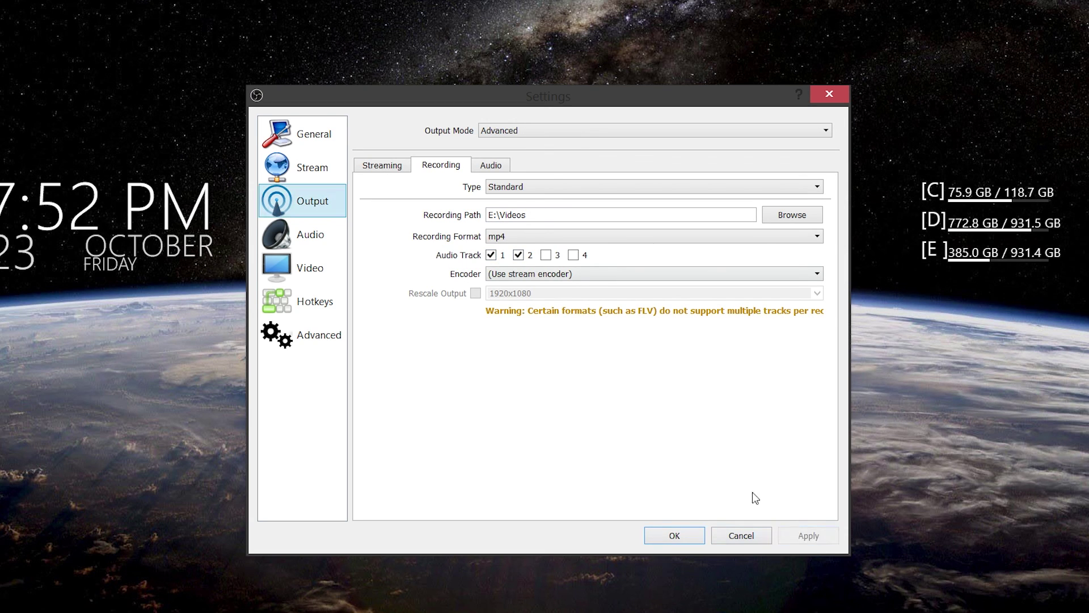
{"action": "left_click", "coordinate": [532, 274]}
- Switch the recording encoder to x264 and set its bitrate to 30000
{"action": "left_click", "coordinate": [526, 296]}
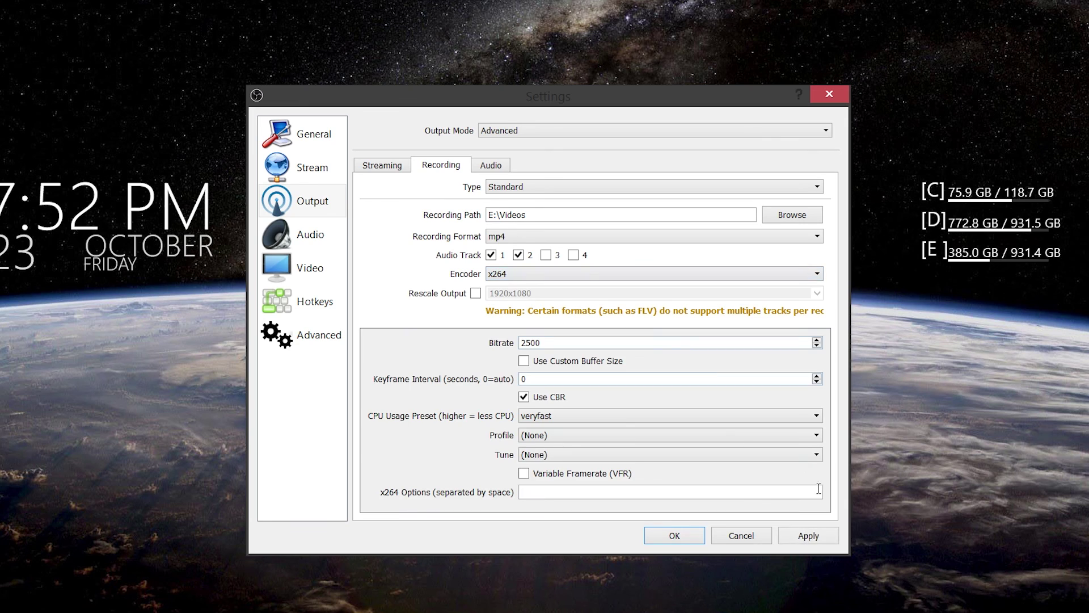
{"action": "left_click", "coordinate": [822, 537]}
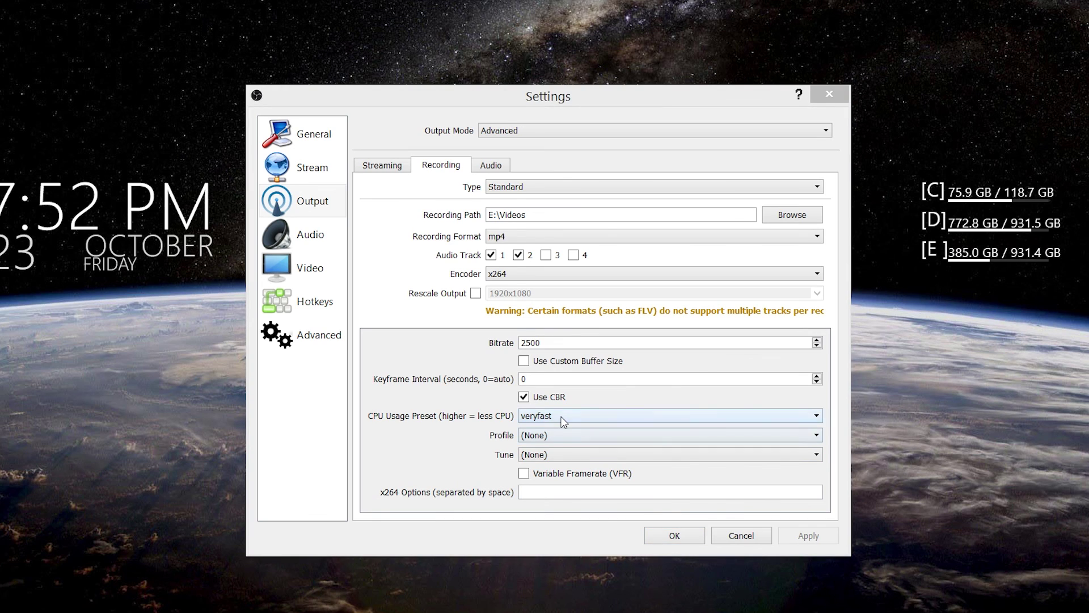
{"action": "double_click", "coordinate": [539, 342]}
{"action": "type", "text": "30000"}
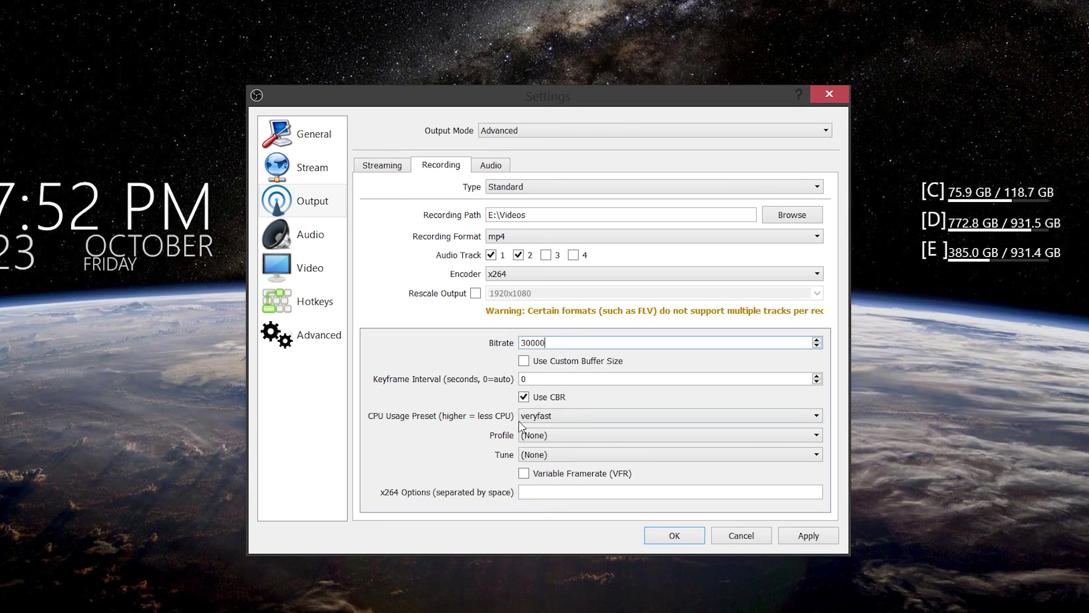
- Set the recording CPU preset to superfast and profile to main, then apply
{"action": "left_click", "coordinate": [553, 417]}
{"action": "left_click", "coordinate": [558, 439]}
{"action": "left_click", "coordinate": [549, 435]}
{"action": "left_click", "coordinate": [549, 462]}
{"action": "left_click", "coordinate": [549, 435]}
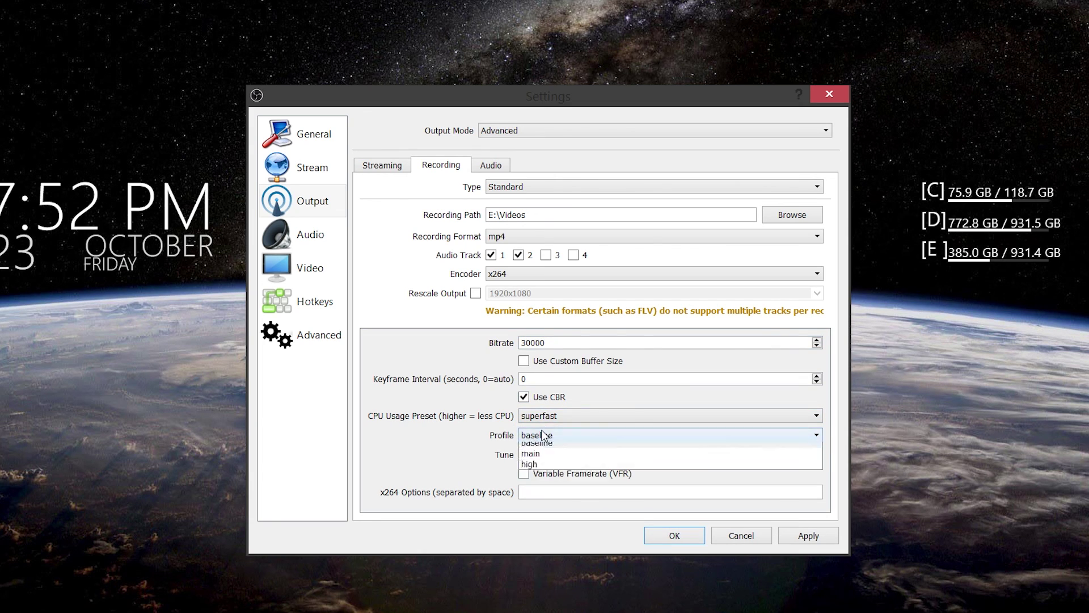
{"action": "left_click", "coordinate": [556, 469]}
{"action": "left_click", "coordinate": [798, 536]}
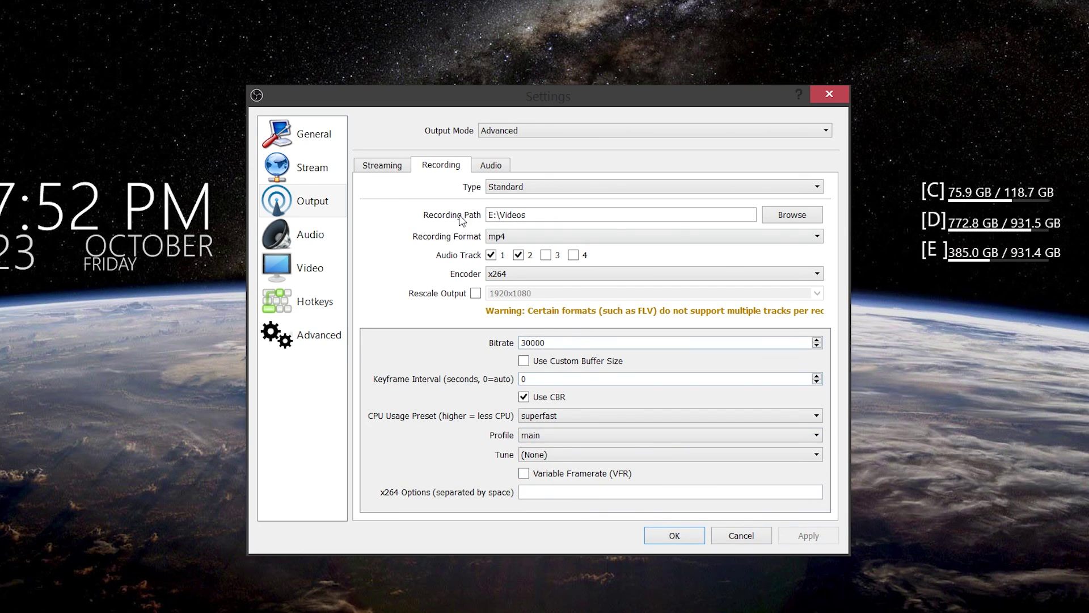
{"action": "left_click", "coordinate": [492, 170]}
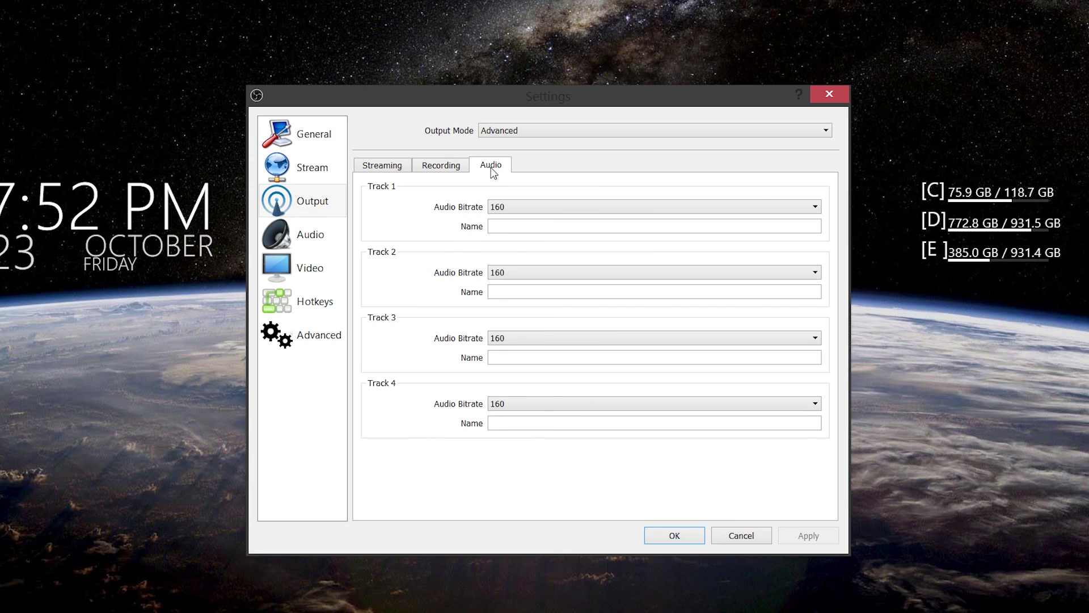
- Set the Track 1 and Track 2 audio bitrate to 192 and apply the change
{"action": "key", "text": "ctrl+shift+Tab"}
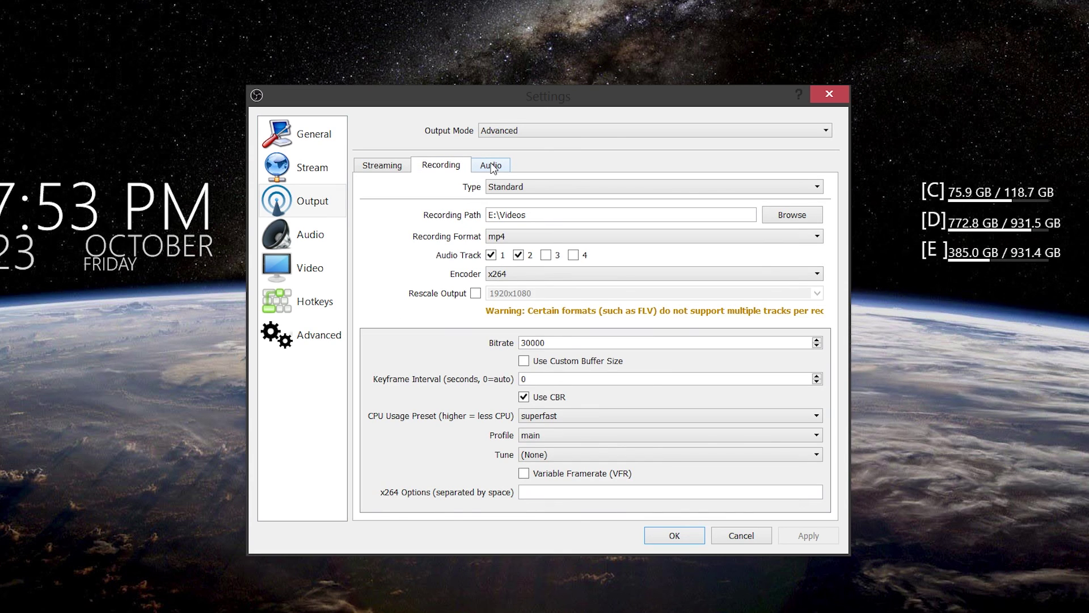
{"action": "left_click", "coordinate": [491, 166]}
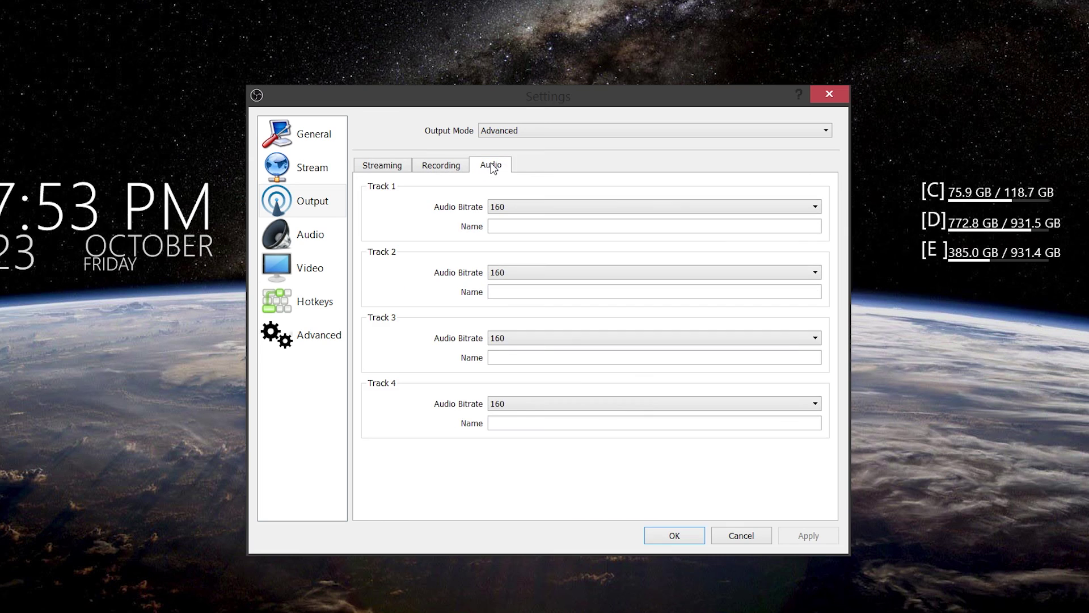
{"action": "left_click", "coordinate": [508, 211]}
{"action": "left_click", "coordinate": [529, 279]}
{"action": "left_click", "coordinate": [520, 274]}
{"action": "left_click", "coordinate": [553, 339]}
{"action": "left_click", "coordinate": [810, 536]}
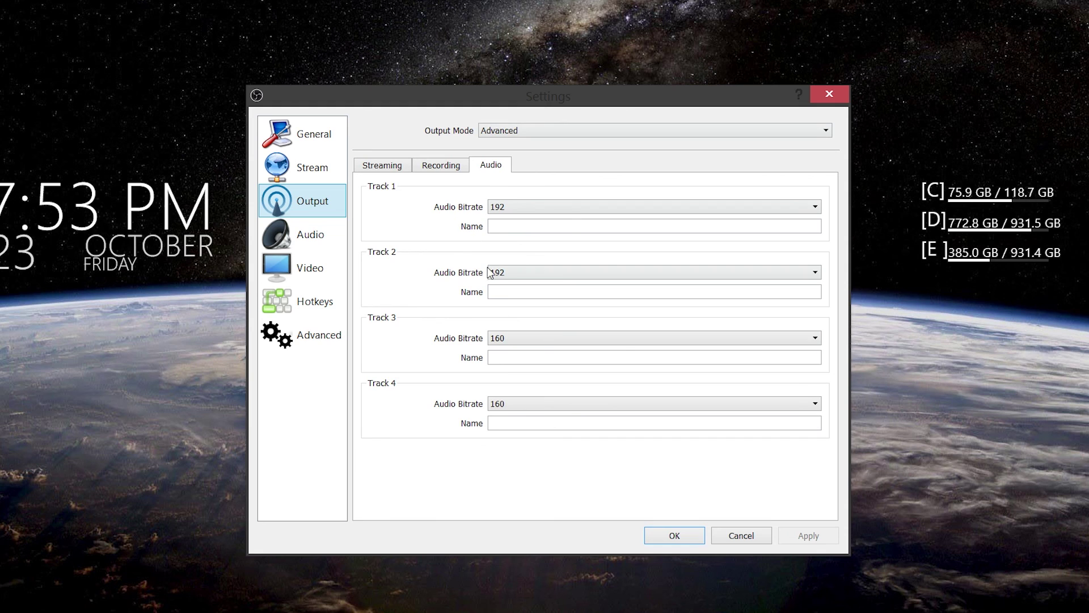
{"action": "left_click", "coordinate": [318, 246]}
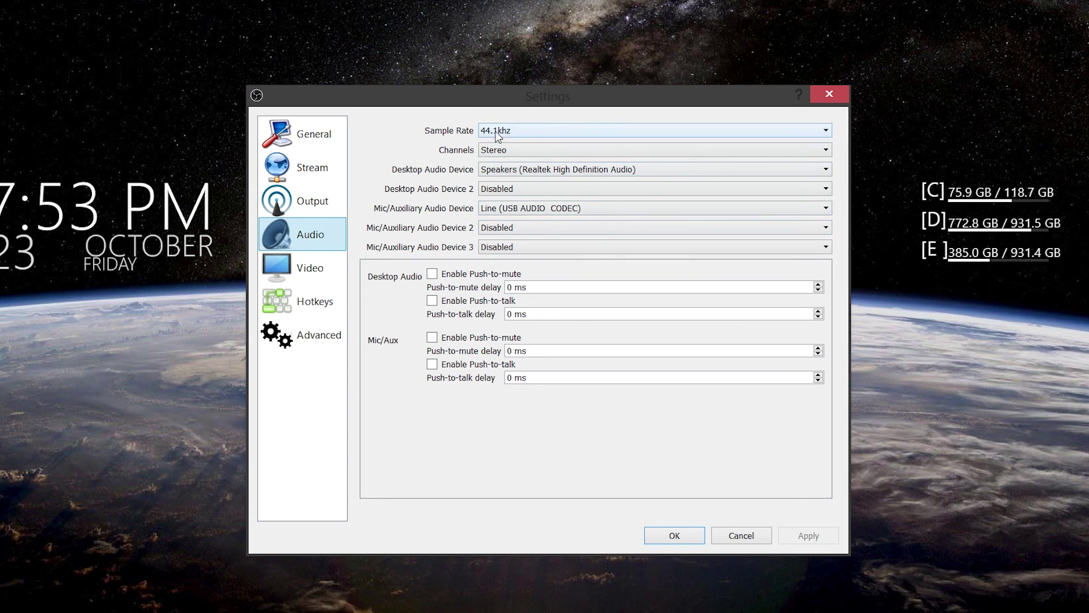
{"action": "left_click", "coordinate": [521, 130]}
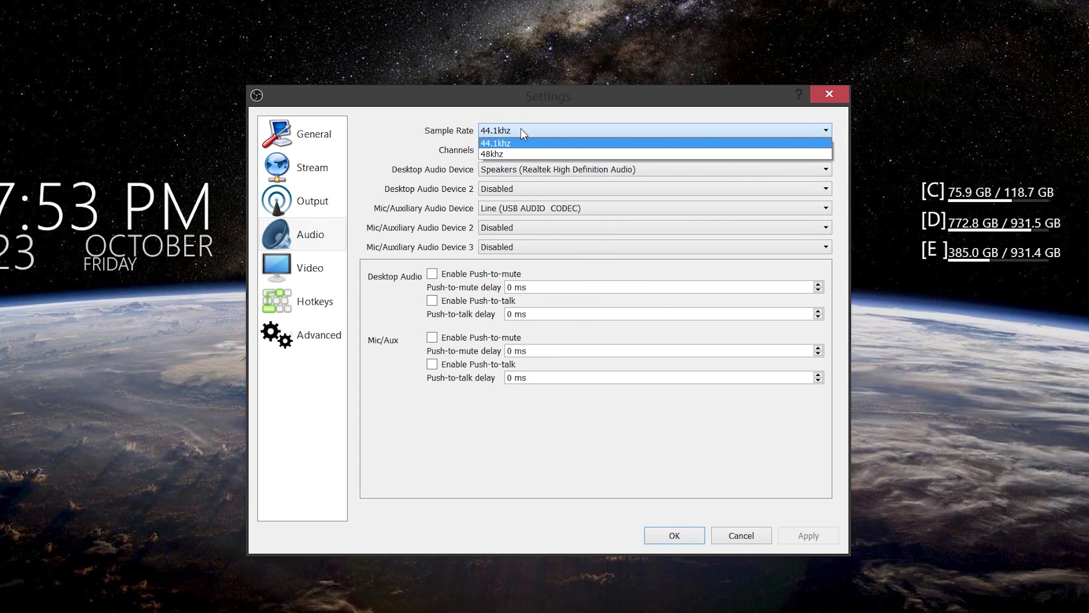
{"action": "left_click", "coordinate": [521, 128]}
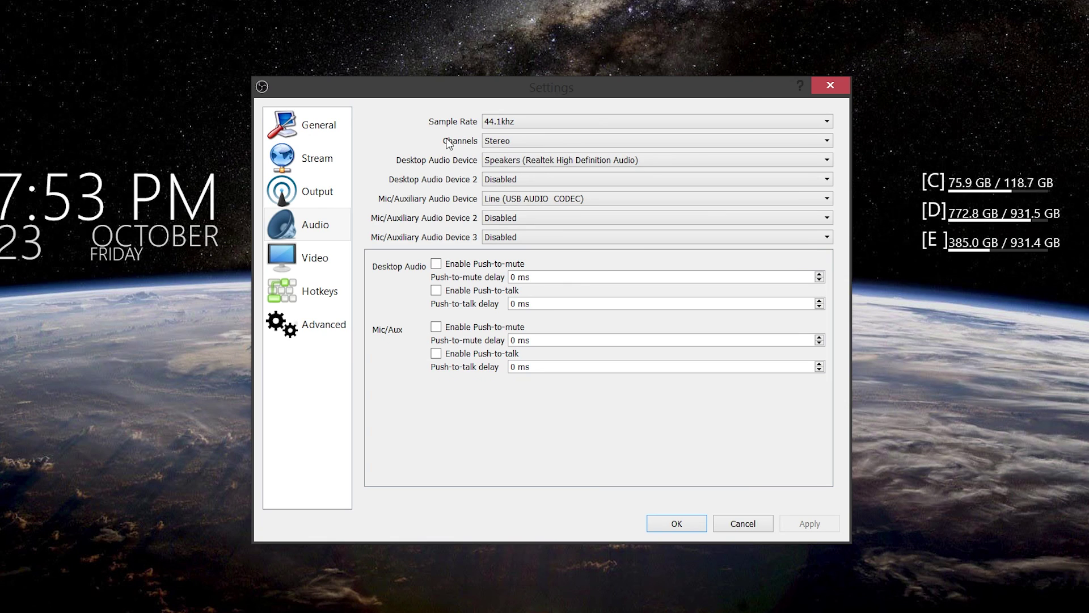
{"action": "left_click", "coordinate": [492, 145]}
{"action": "left_click", "coordinate": [492, 144]}
- On the Video page, keep Direct3D 11 and 1920x1080 base; apply 1920x1080 output resolution
{"action": "left_click", "coordinate": [325, 260]}
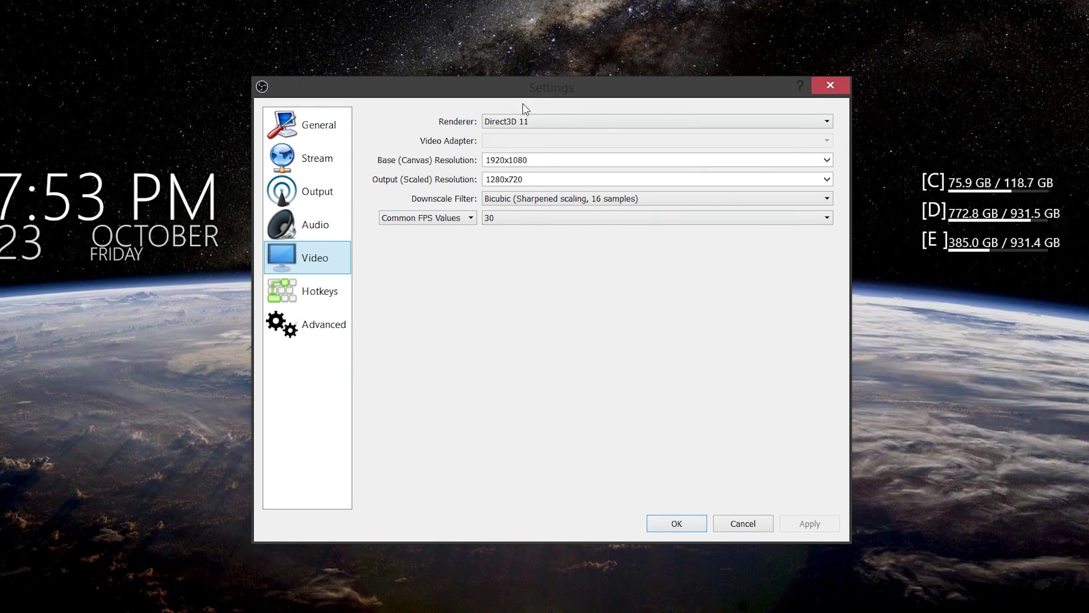
{"action": "left_click", "coordinate": [512, 121]}
{"action": "left_click", "coordinate": [511, 121]}
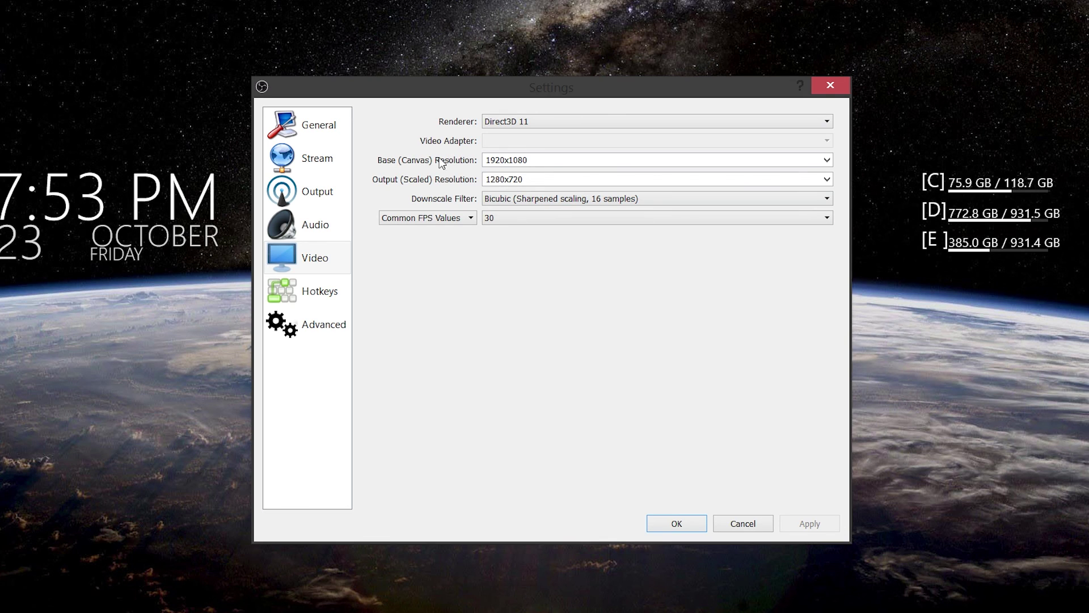
{"action": "left_click", "coordinate": [827, 160]}
{"action": "left_click", "coordinate": [826, 161]}
{"action": "left_click", "coordinate": [828, 181]}
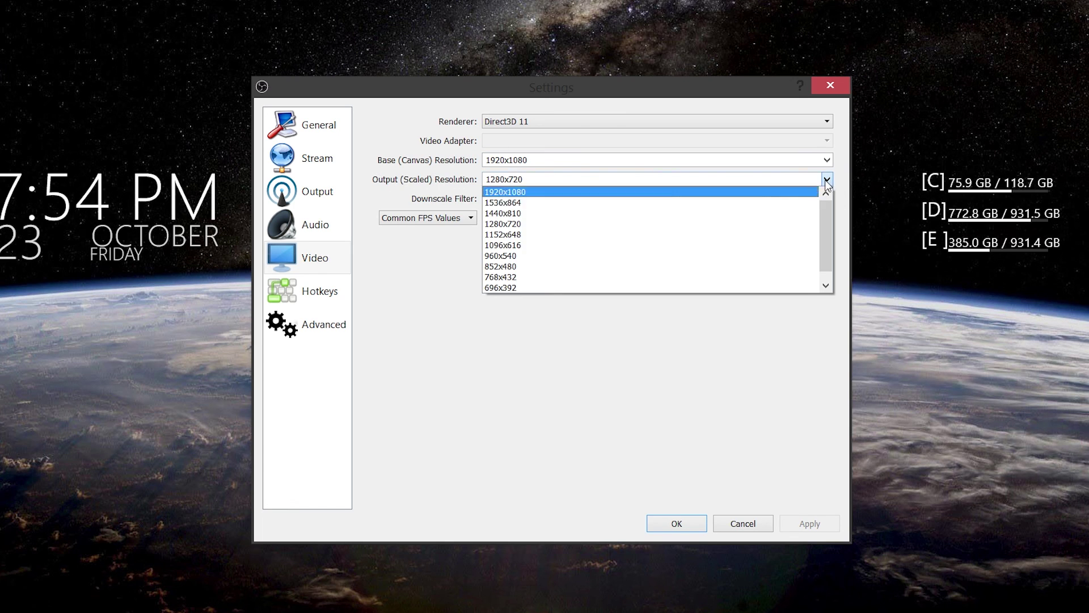
{"action": "left_click", "coordinate": [517, 191]}
{"action": "left_click", "coordinate": [825, 519]}
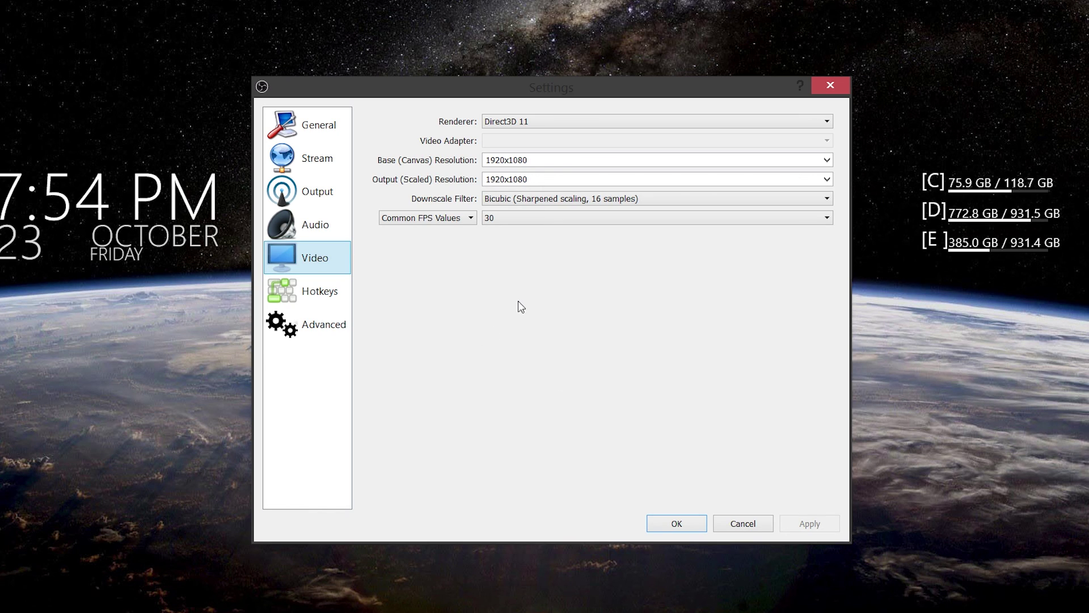
- Try a 1280x720 output resolution, then revert to 1920x1080 and apply
{"action": "left_click", "coordinate": [822, 180]}
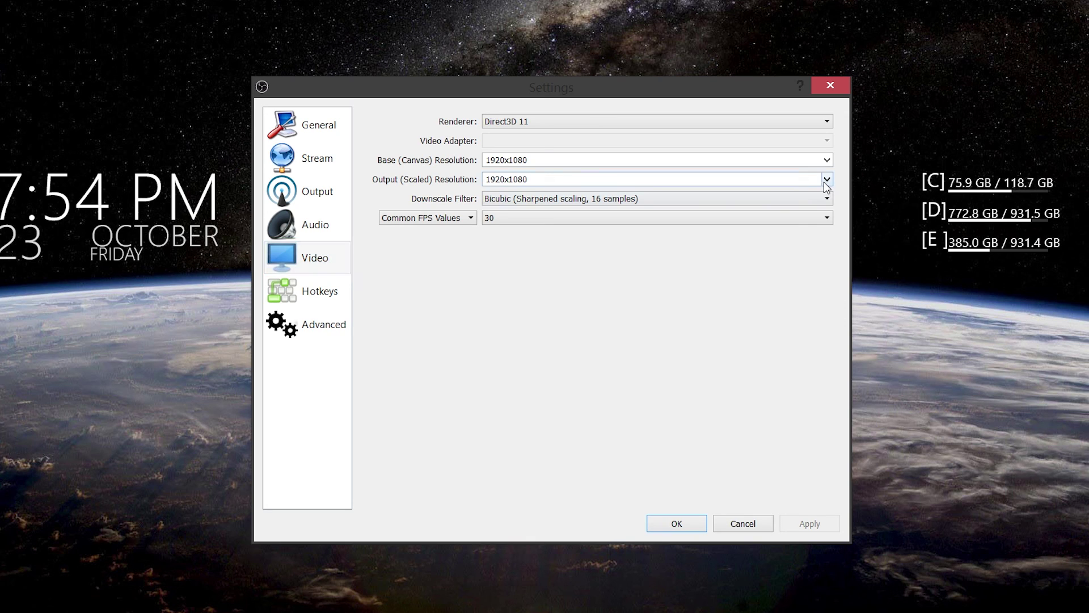
{"action": "left_click", "coordinate": [826, 185]}
{"action": "left_click", "coordinate": [505, 217]}
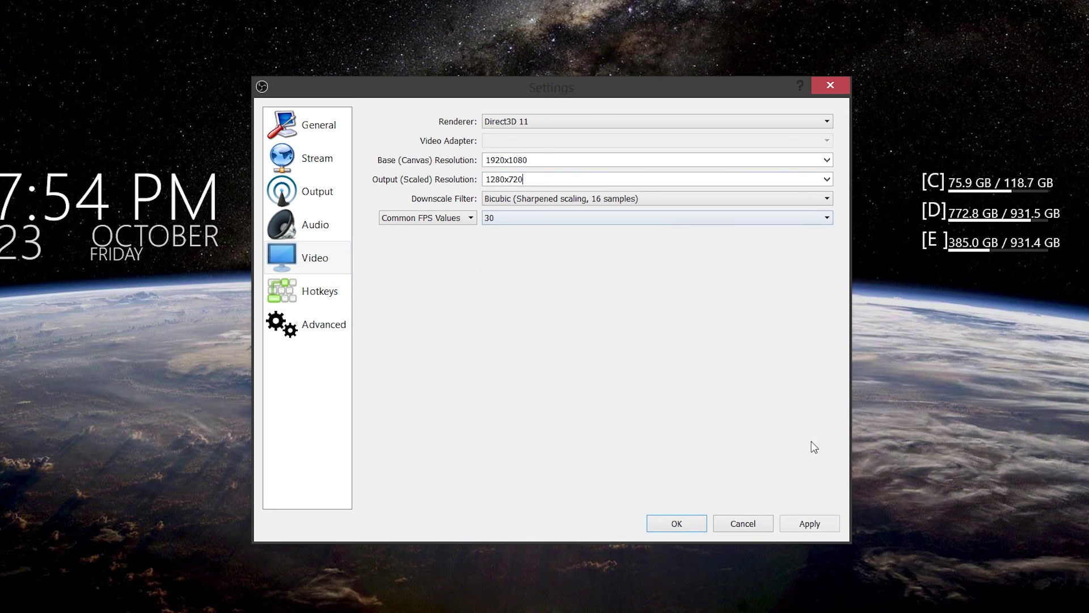
{"action": "left_click", "coordinate": [823, 522]}
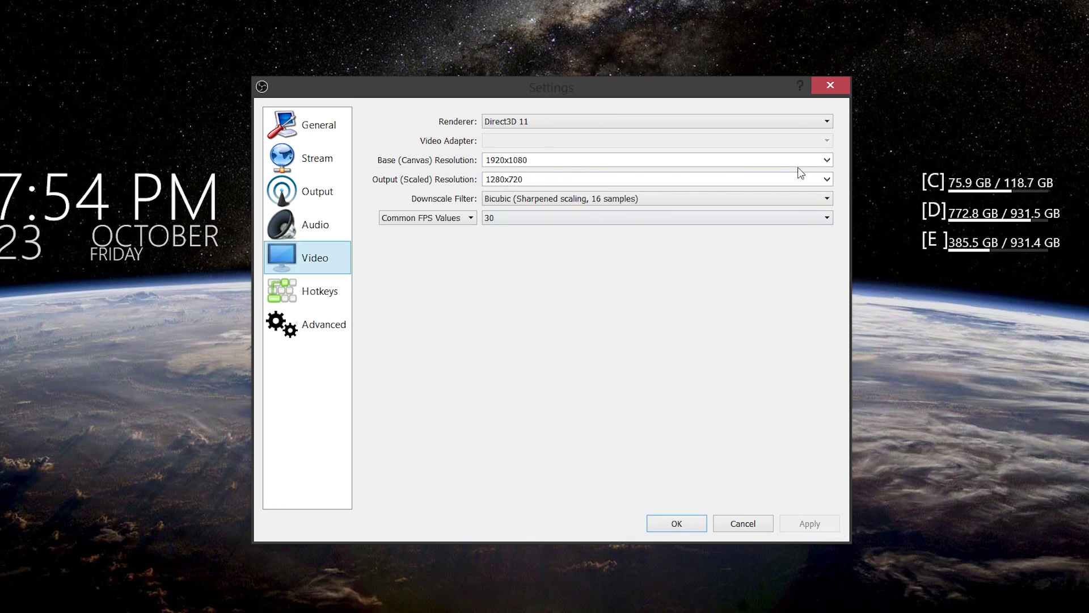
{"action": "left_click", "coordinate": [826, 180]}
{"action": "left_click", "coordinate": [514, 194]}
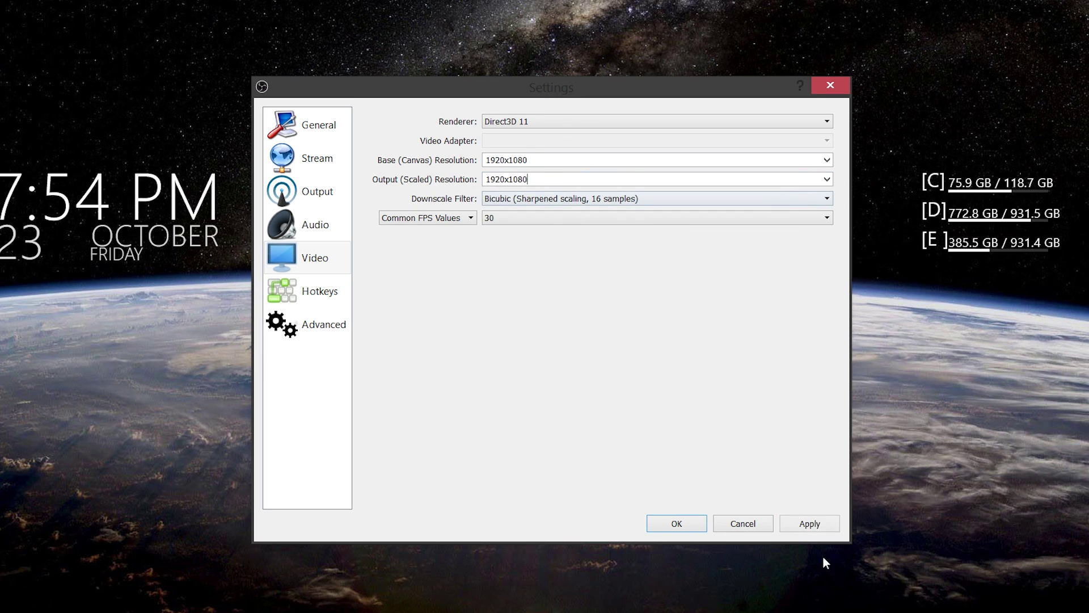
{"action": "left_click", "coordinate": [810, 524]}
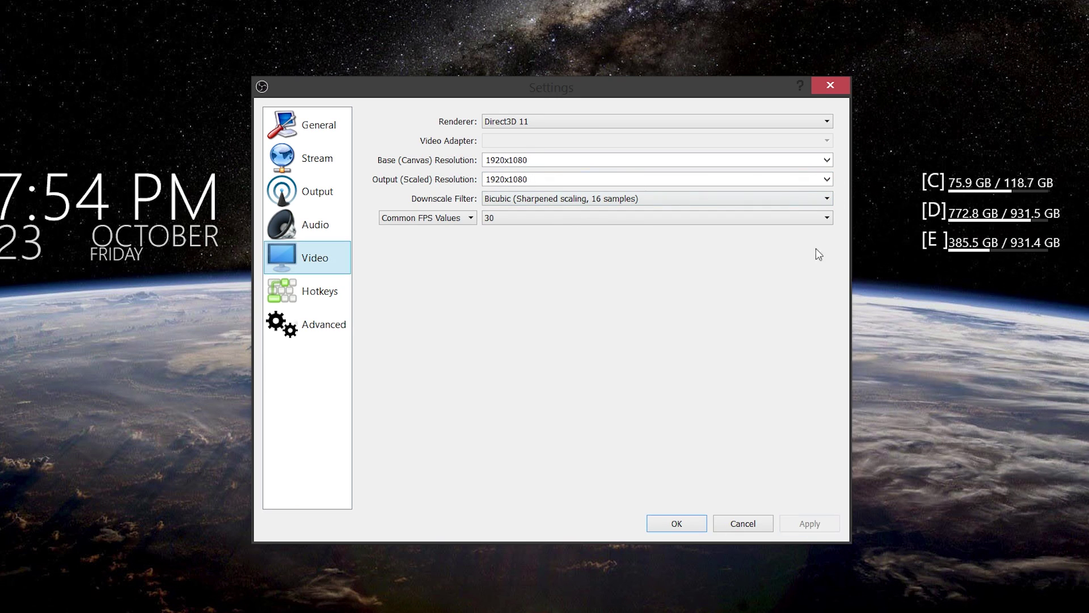
- Try the Lanczos downscale filter, then switch back to Bicubic and apply
{"action": "left_click", "coordinate": [572, 199]}
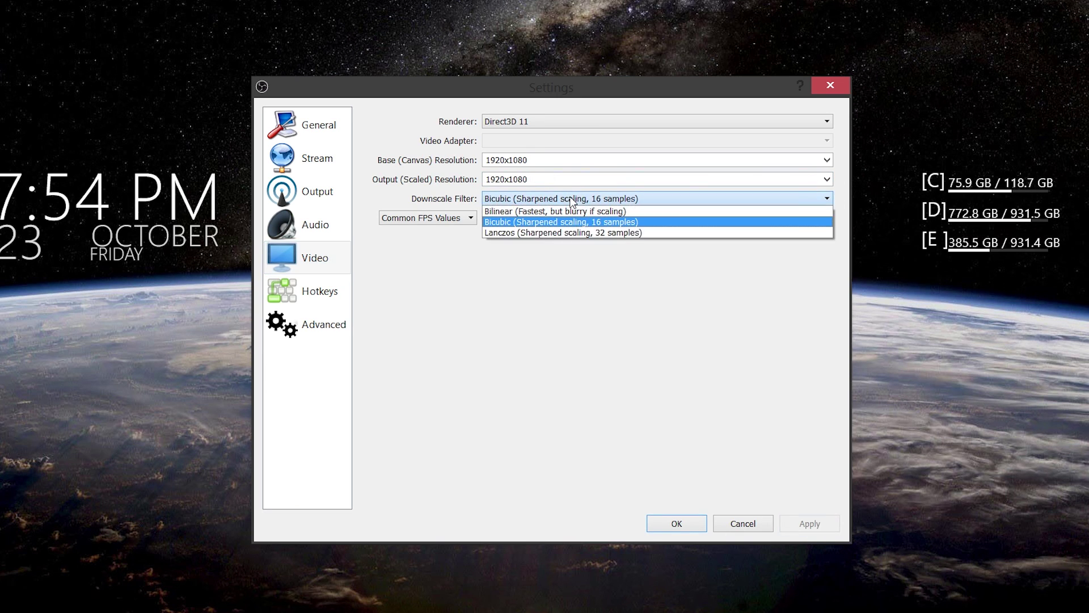
{"action": "left_click", "coordinate": [574, 234]}
{"action": "left_click", "coordinate": [811, 520]}
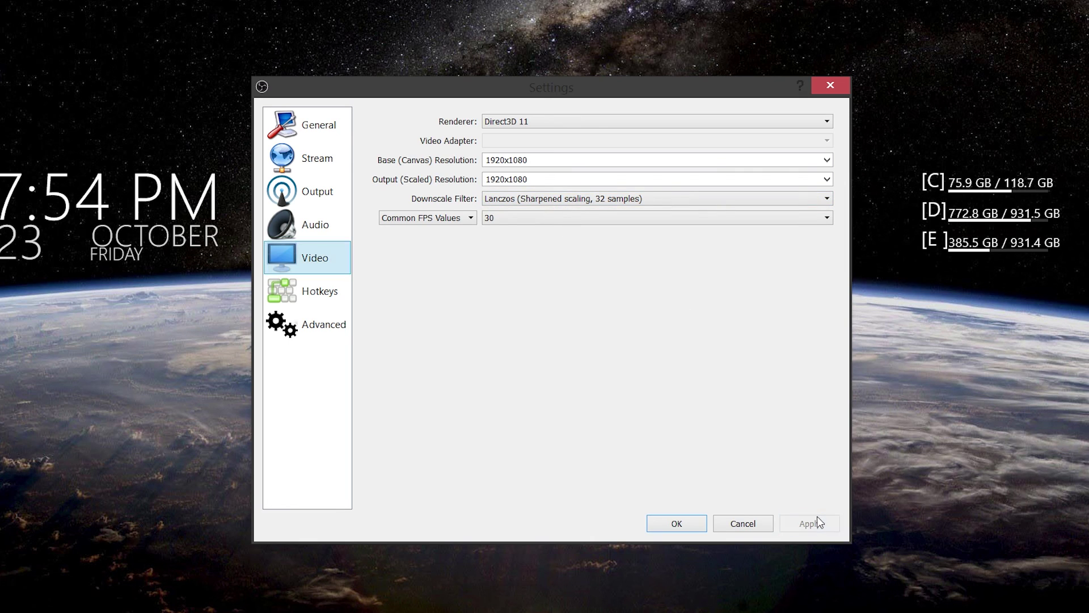
{"action": "left_click", "coordinate": [575, 200]}
{"action": "left_click", "coordinate": [534, 223]}
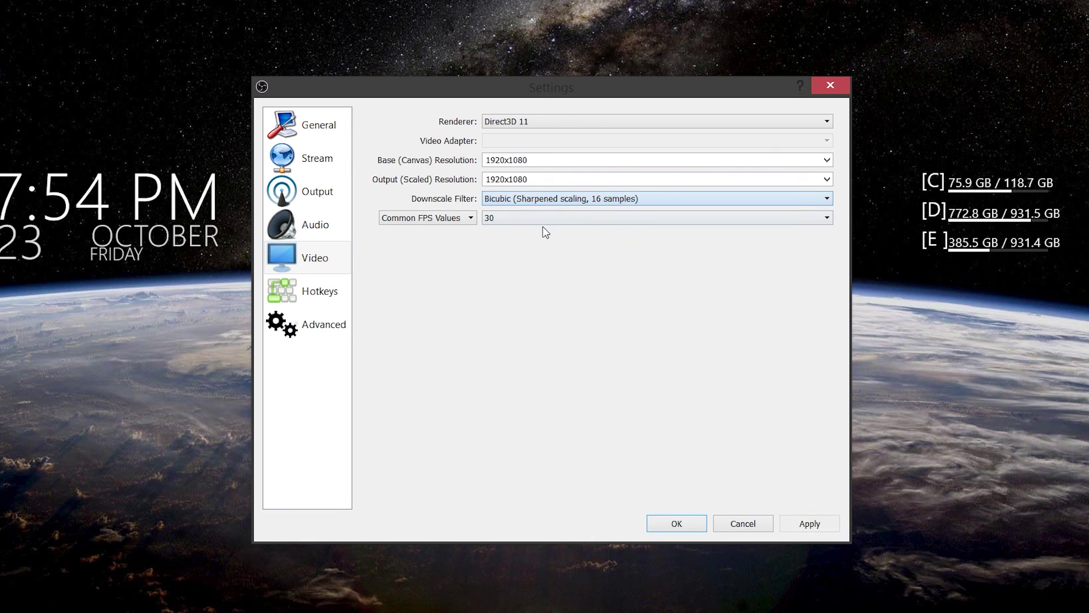
{"action": "left_click", "coordinate": [822, 521]}
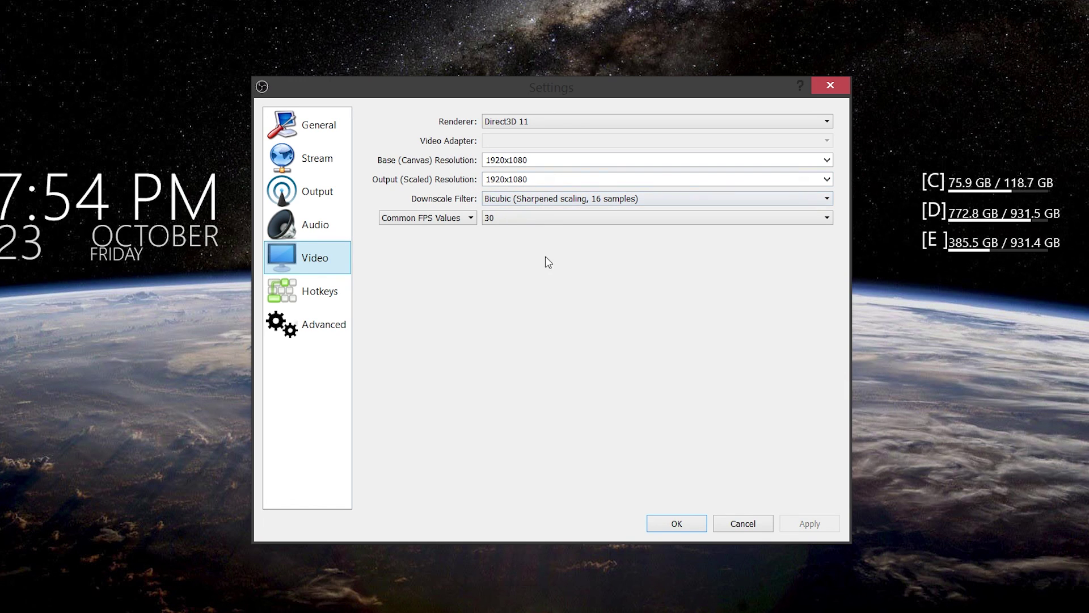
{"action": "left_click", "coordinate": [502, 220]}
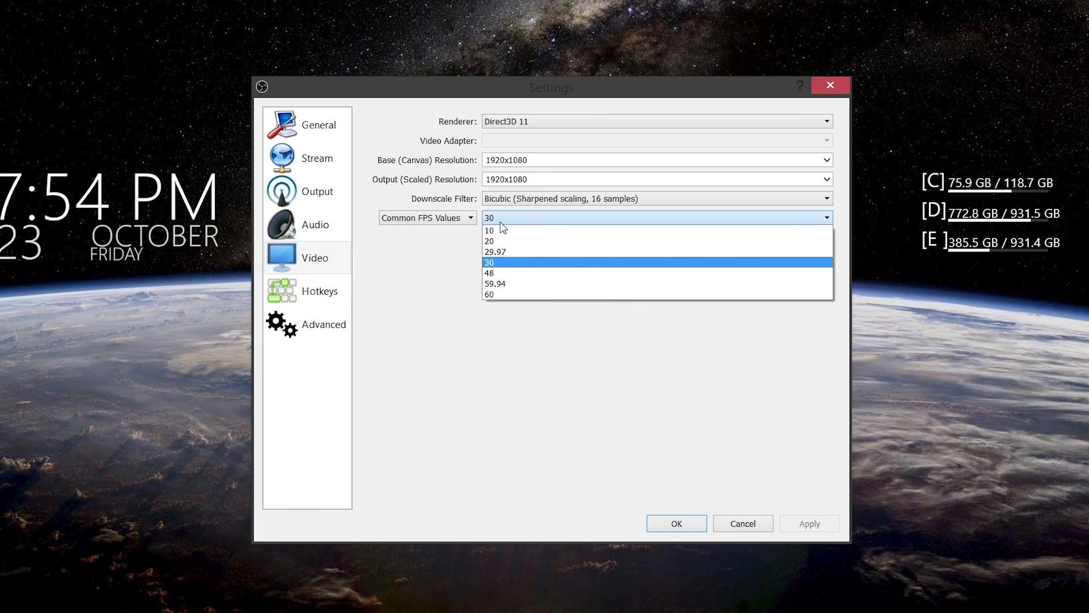
{"action": "left_click", "coordinate": [526, 293]}
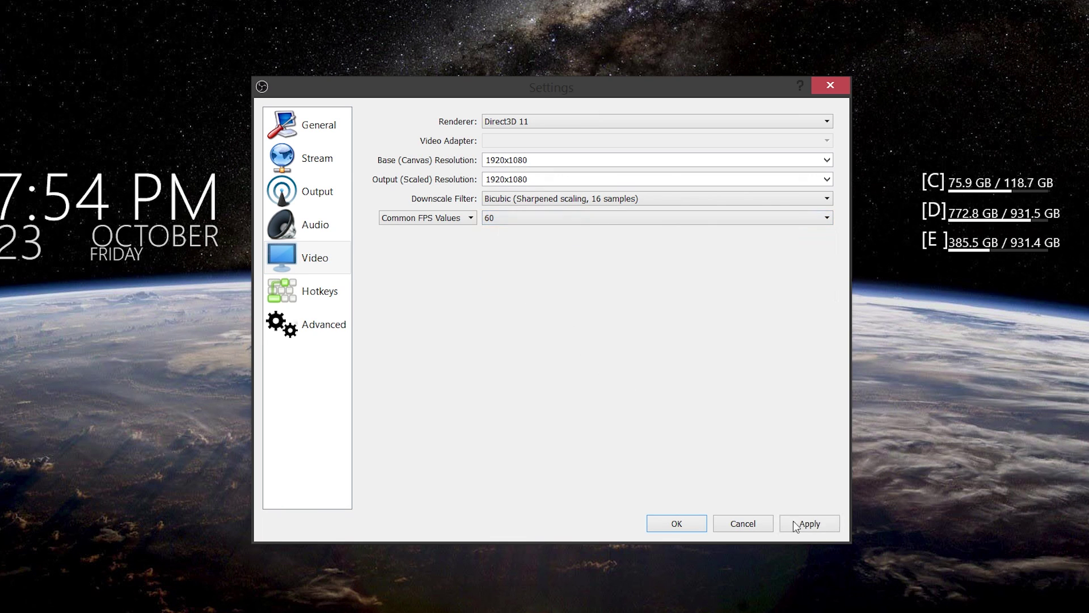
{"action": "left_click", "coordinate": [510, 224]}
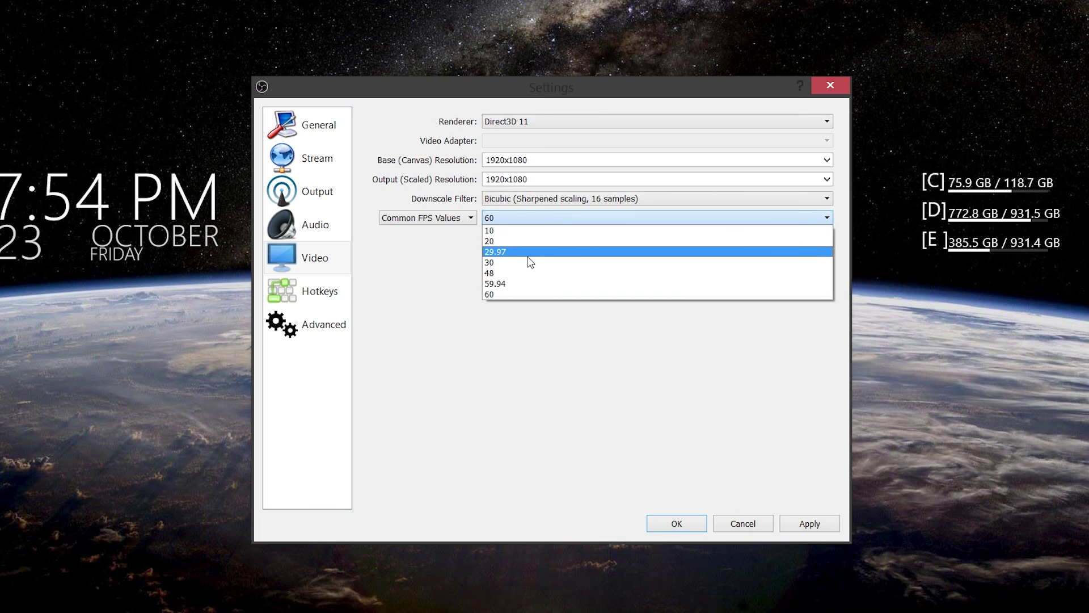
{"action": "left_click", "coordinate": [531, 262]}
{"action": "left_click", "coordinate": [821, 519]}
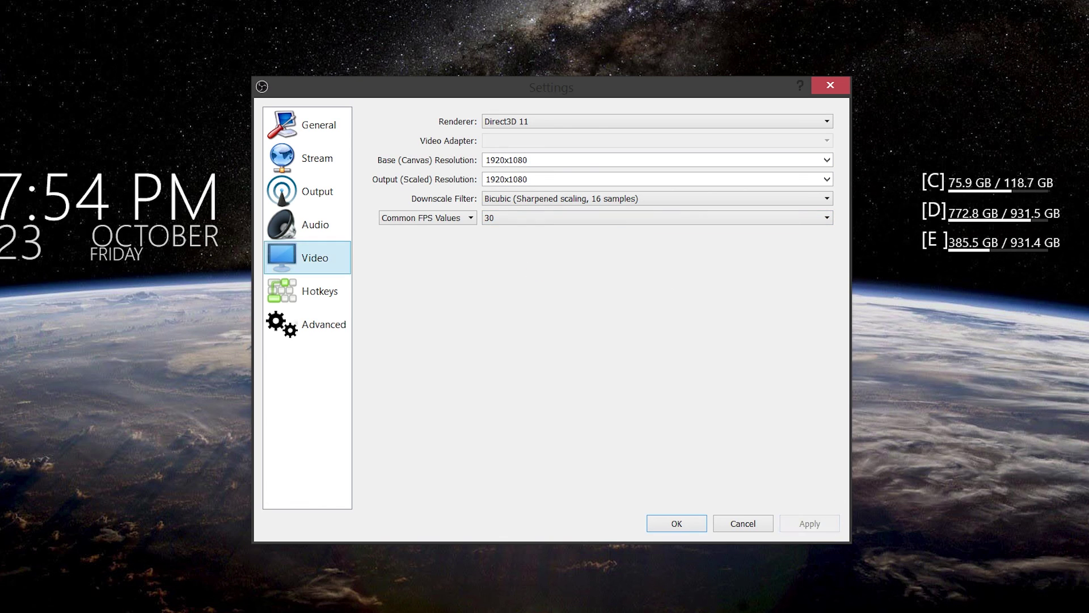
- Assign Shift+B to both the Start Recording and Stop Recording hotkeys and apply
{"action": "left_click", "coordinate": [317, 305]}
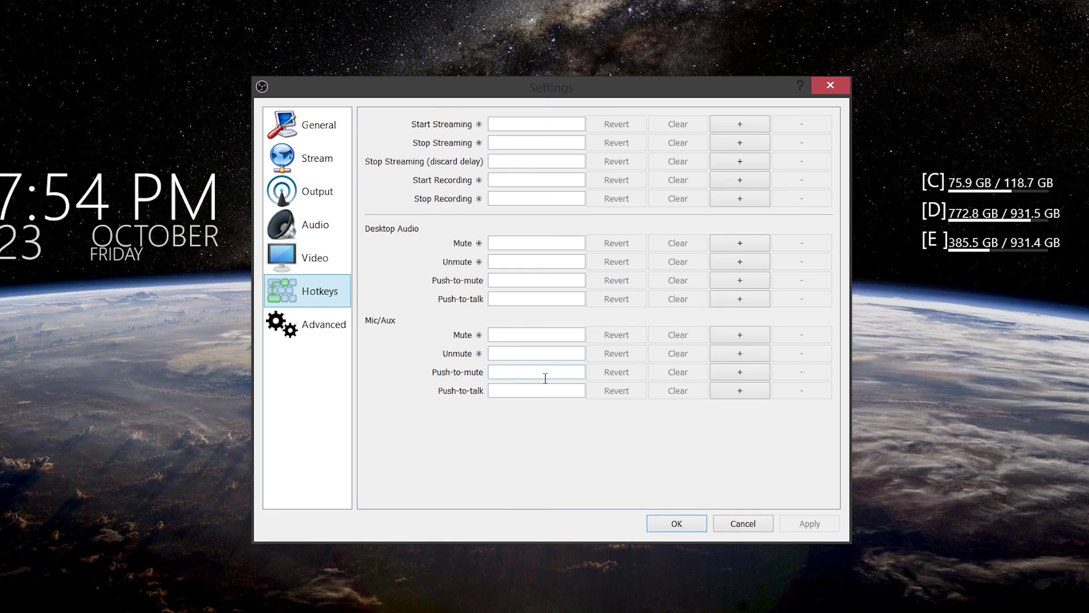
{"action": "left_click", "coordinate": [506, 180]}
{"action": "key", "text": "shift+b"}
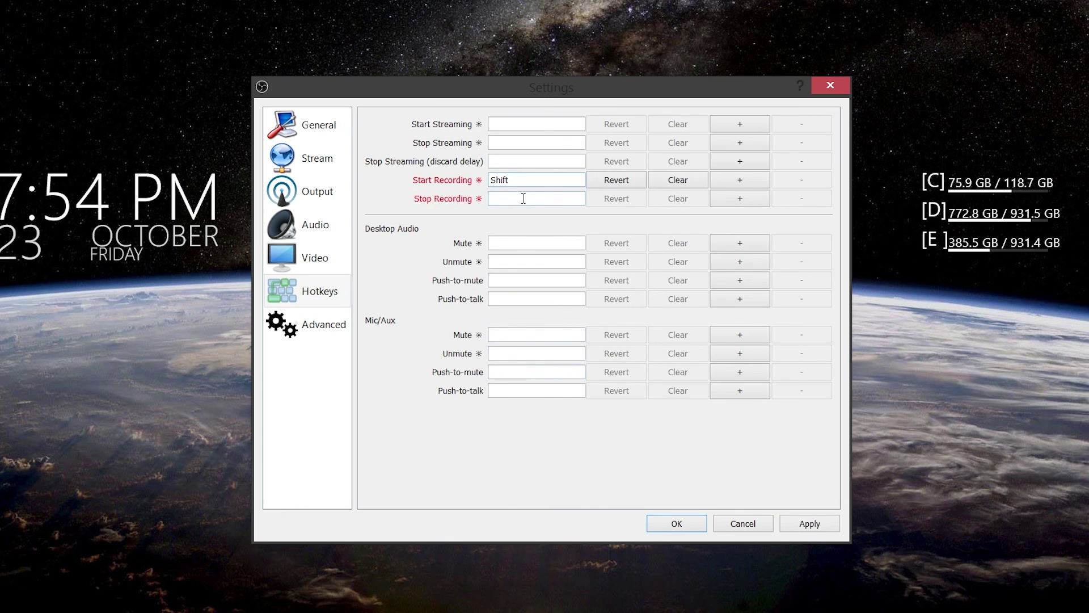
{"action": "left_click", "coordinate": [533, 200]}
{"action": "key", "text": "shift+b"}
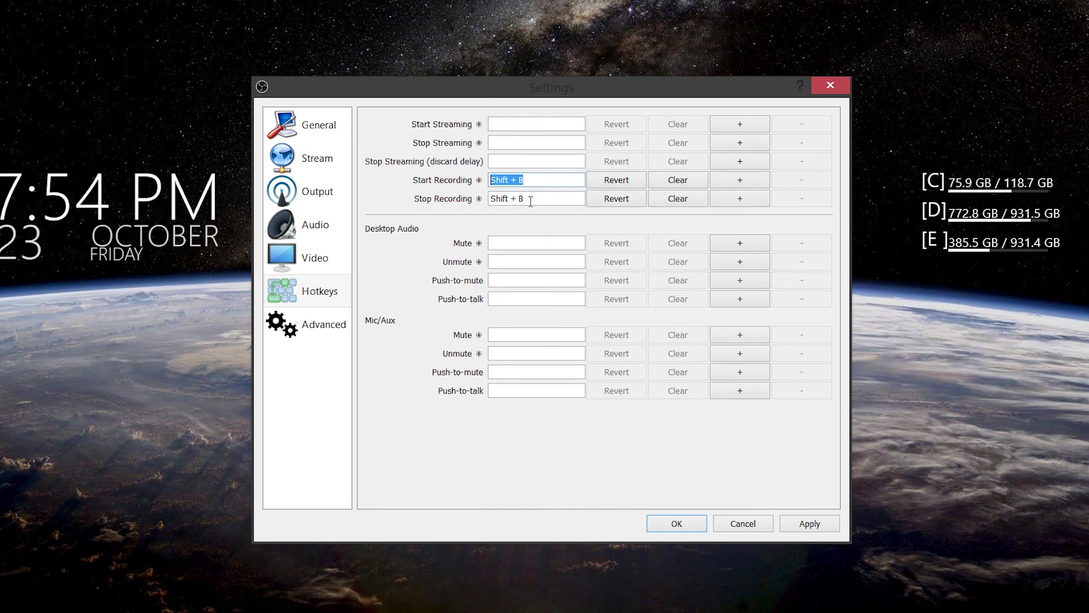
{"action": "left_click", "coordinate": [808, 528]}
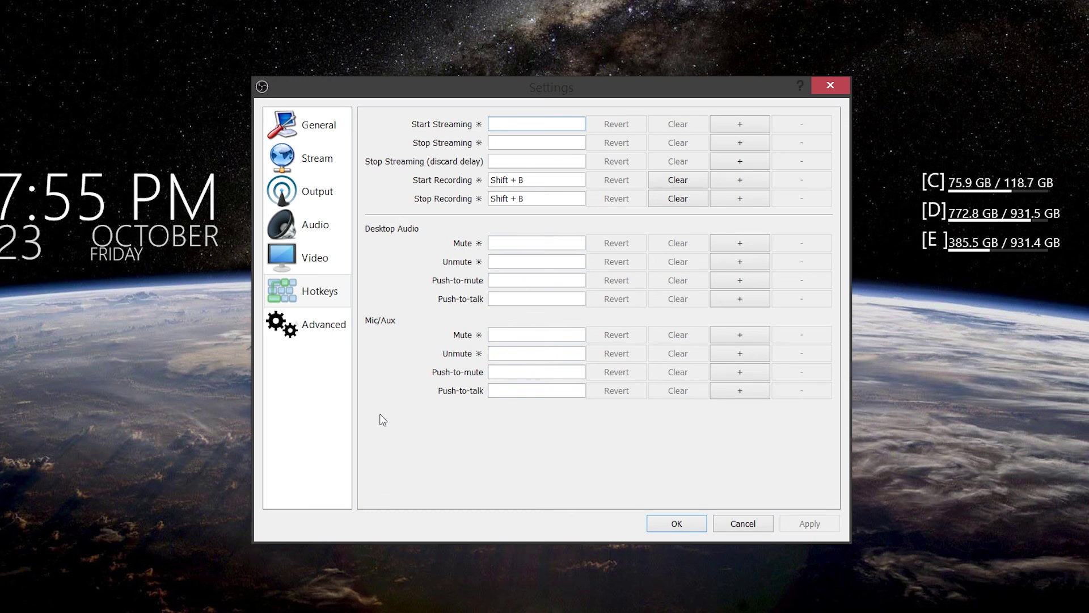
{"action": "left_click", "coordinate": [310, 337]}
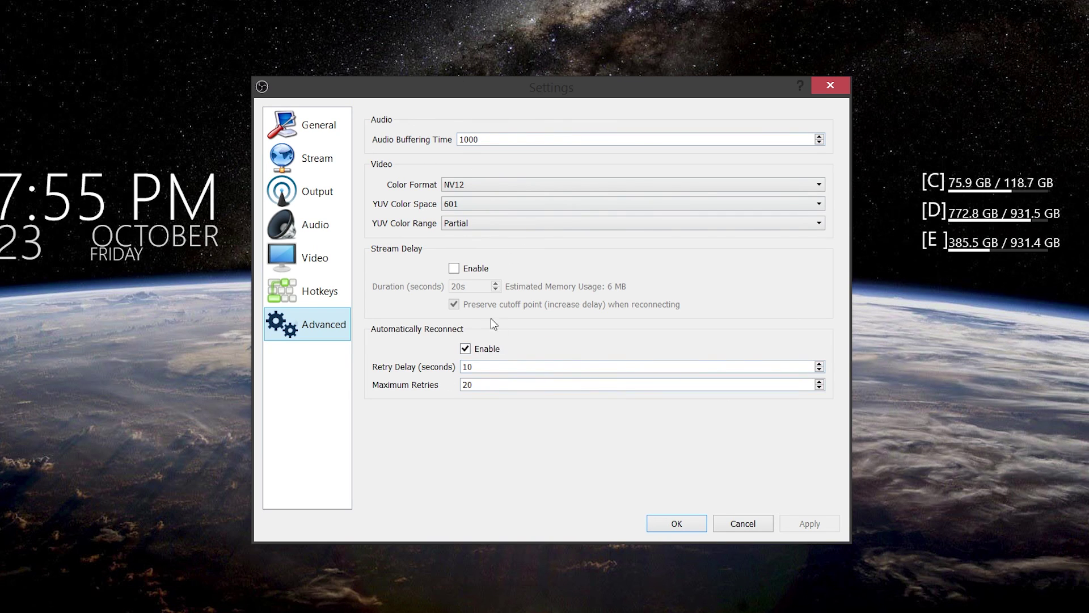
{"action": "left_click", "coordinate": [476, 204]}
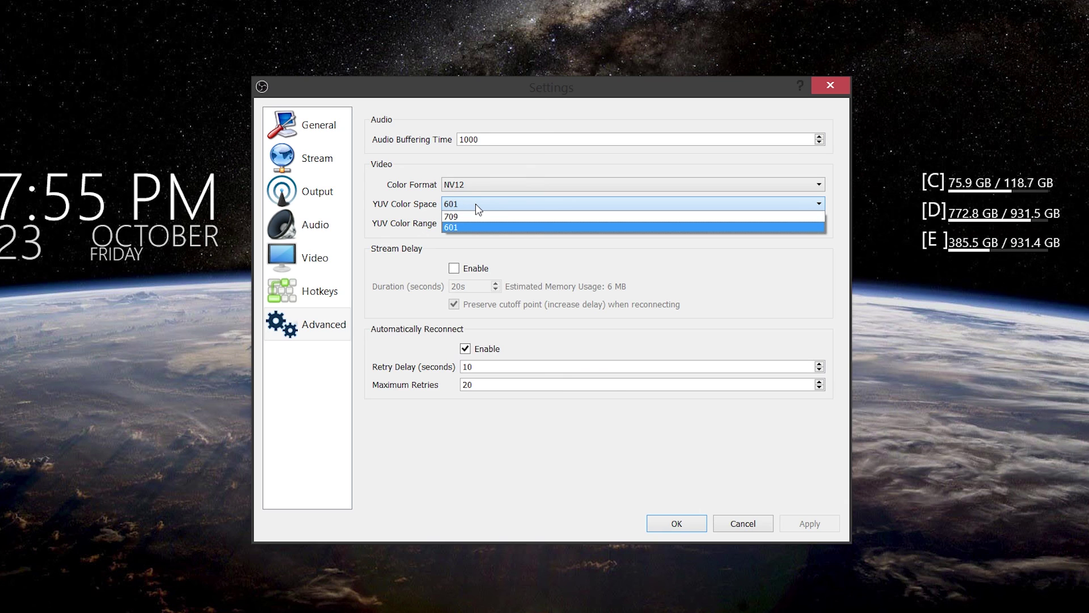
{"action": "left_click", "coordinate": [476, 205]}
{"action": "left_click", "coordinate": [484, 225]}
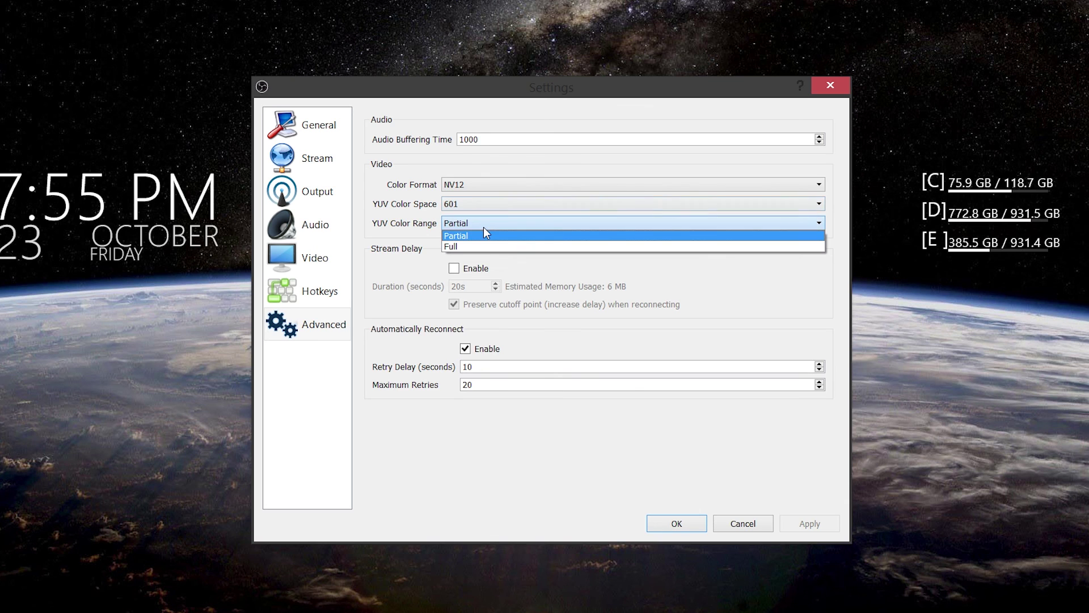
{"action": "left_click", "coordinate": [482, 233]}
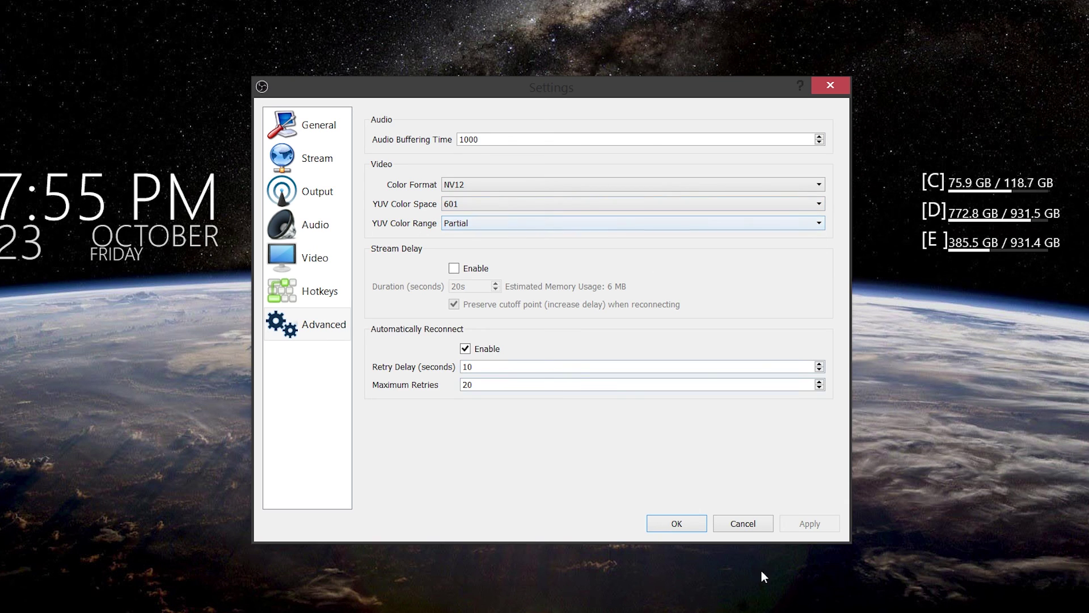
- Save and close Settings, then reposition the OBS main window on the desktop
{"action": "left_click", "coordinate": [673, 524]}
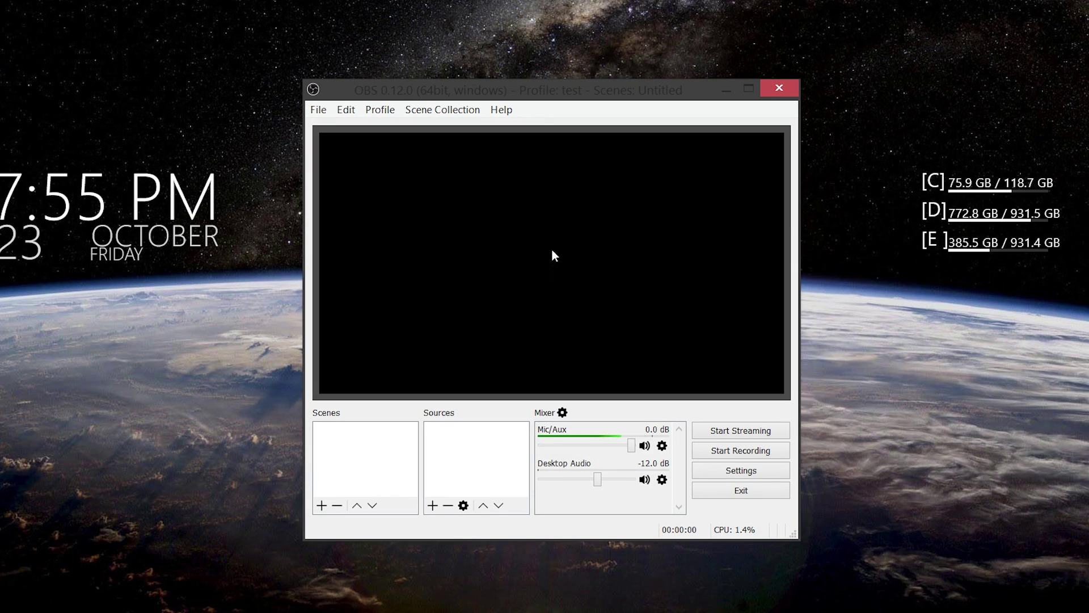
{"action": "left_click_drag", "start_coordinate": [580, 90], "coordinate": [634, 175]}
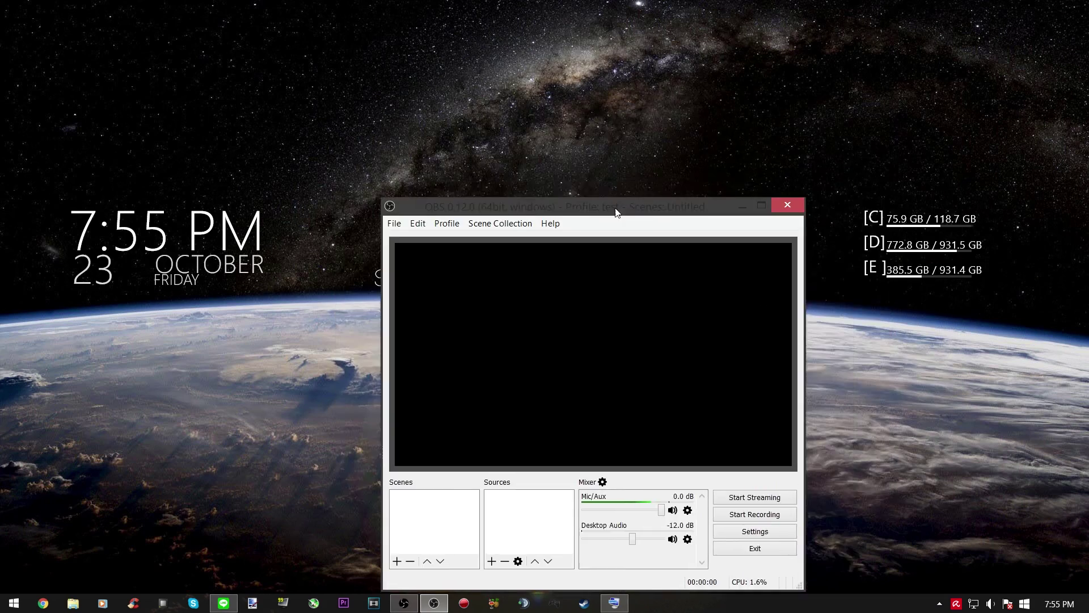
{"action": "left_click_drag", "start_coordinate": [616, 211], "coordinate": [562, 103]}
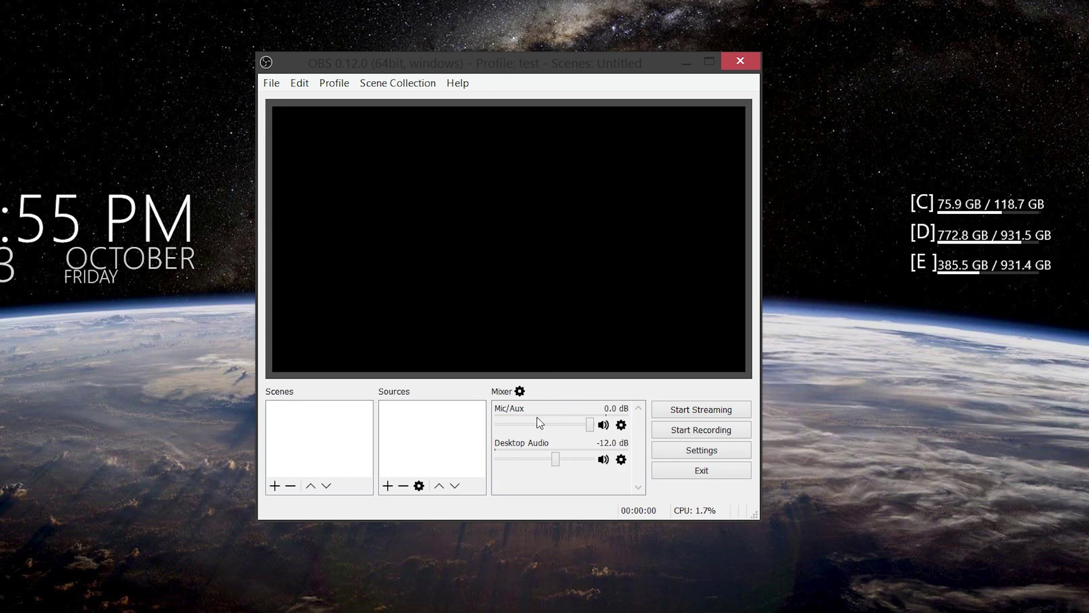
{"action": "left_click", "coordinate": [520, 391]}
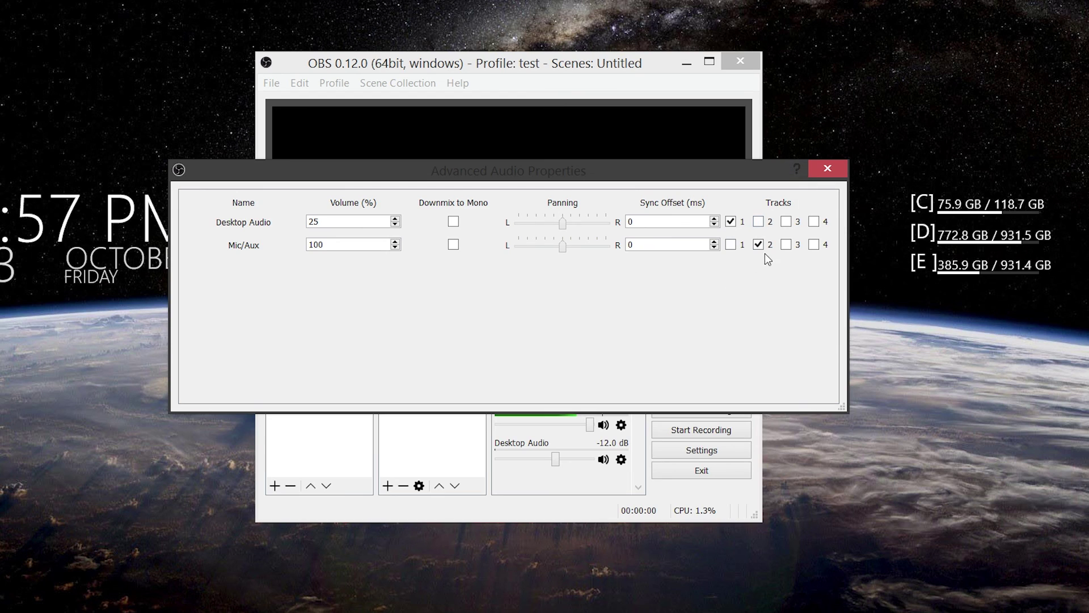
{"action": "left_click", "coordinate": [836, 171]}
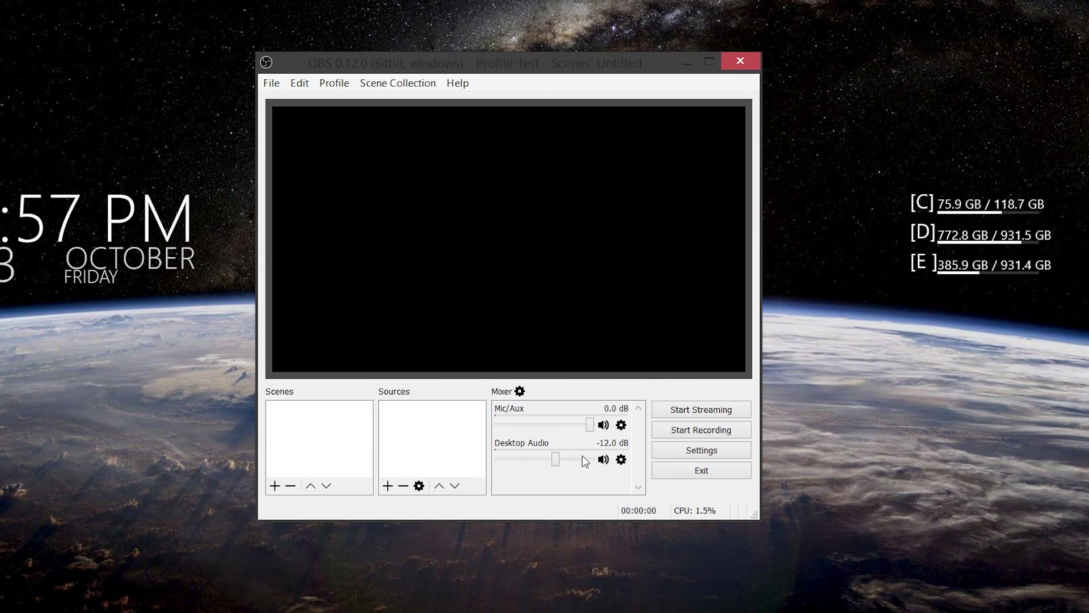
- Review the Mic/Aux filters, adding nothing beyond Noise Gate, and close the Filters window
{"action": "left_click", "coordinate": [621, 425]}
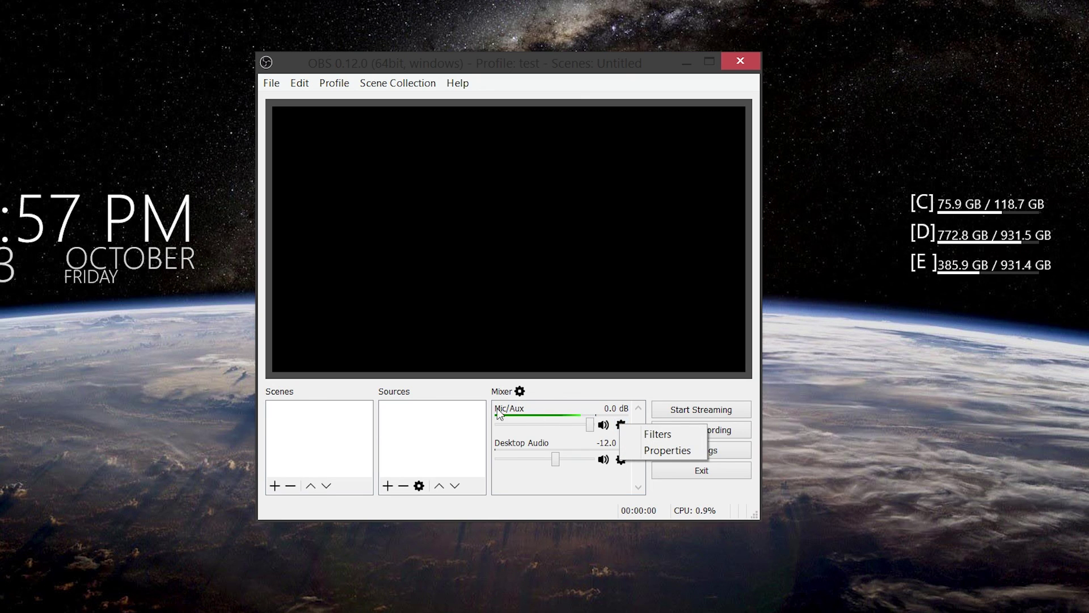
{"action": "left_click", "coordinate": [654, 434]}
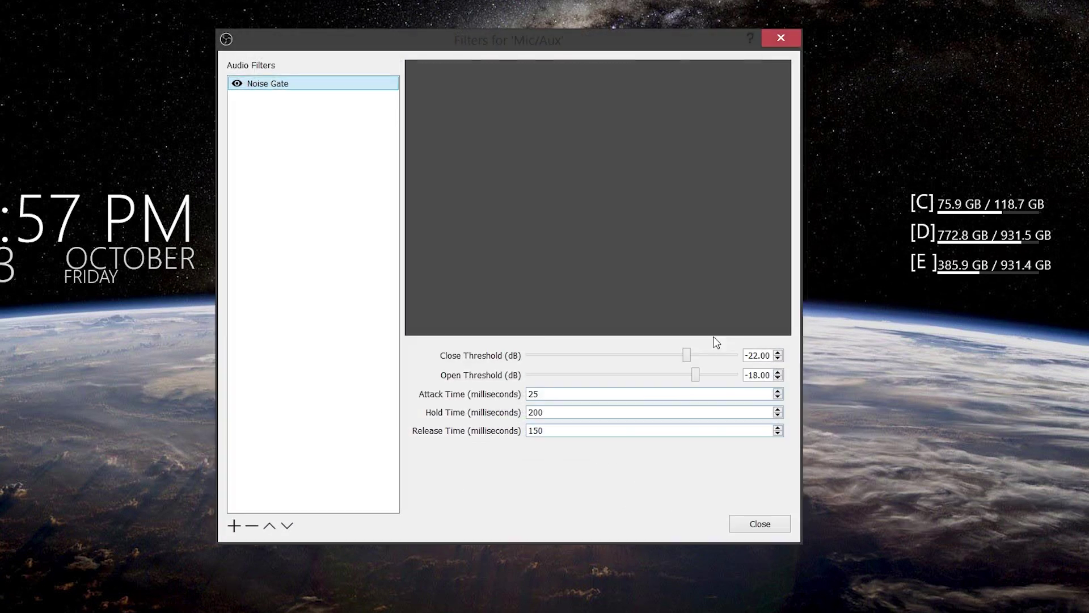
{"action": "left_click", "coordinate": [235, 525]}
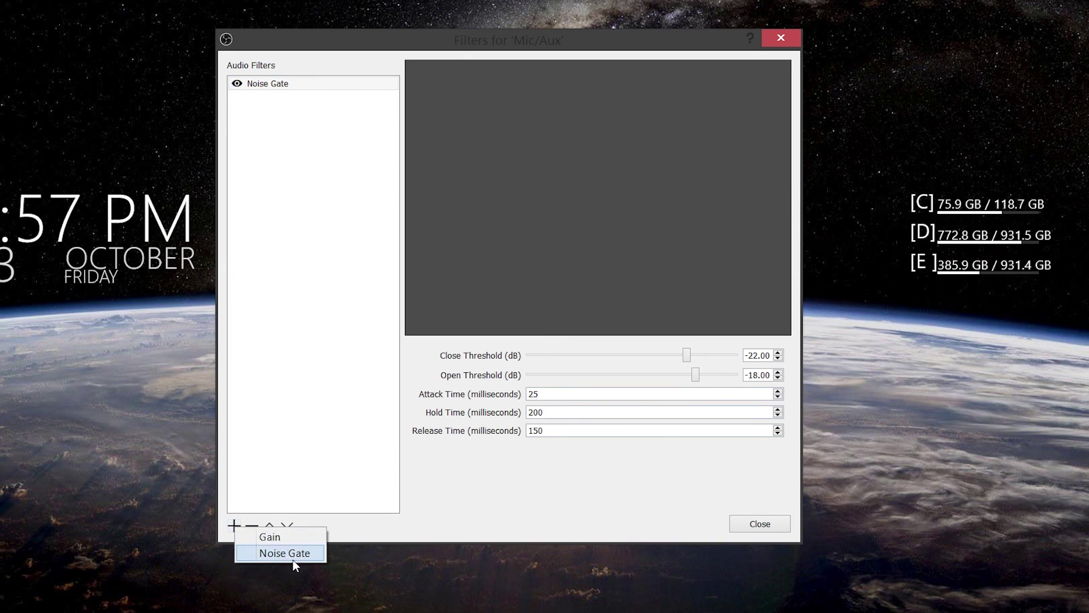
{"action": "left_click", "coordinate": [312, 342]}
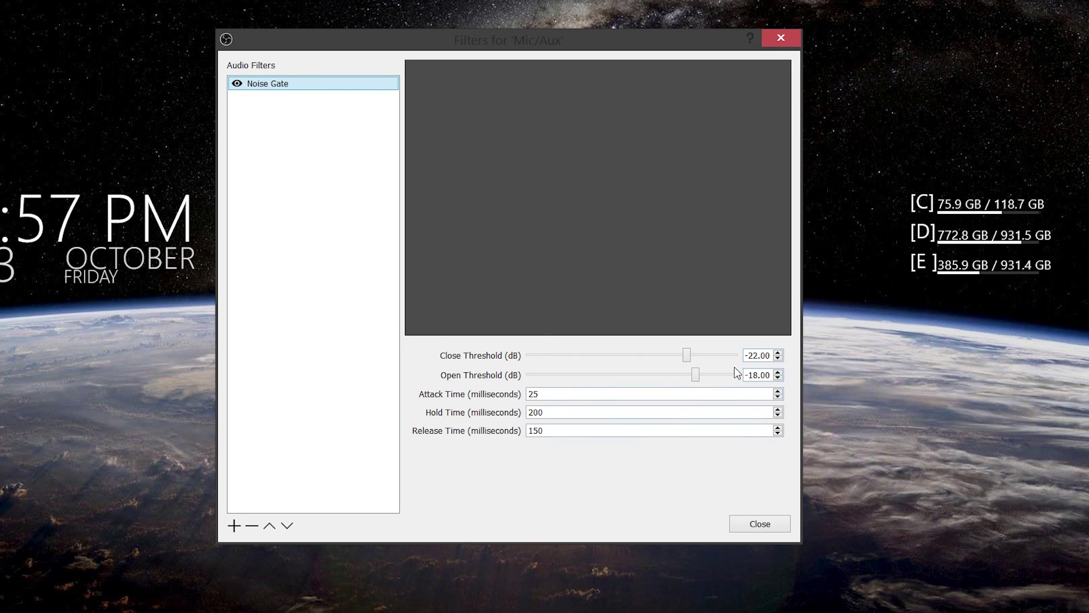
{"action": "left_click", "coordinate": [750, 523]}
- Check the Mic/Aux properties without changes and dismiss the Desktop Audio options
{"action": "left_click", "coordinate": [622, 427]}
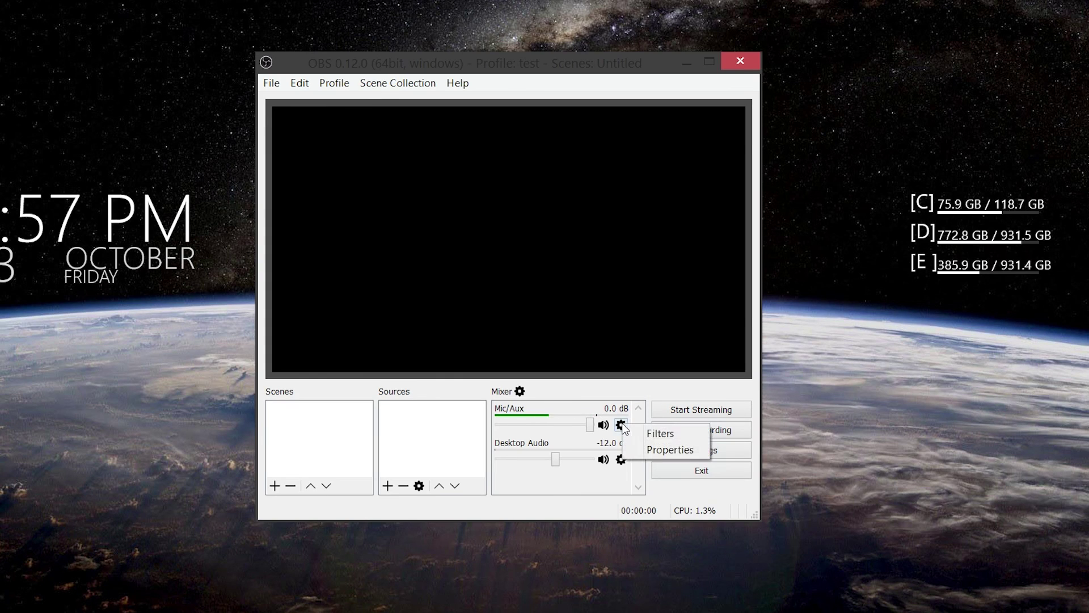
{"action": "left_click", "coordinate": [653, 449]}
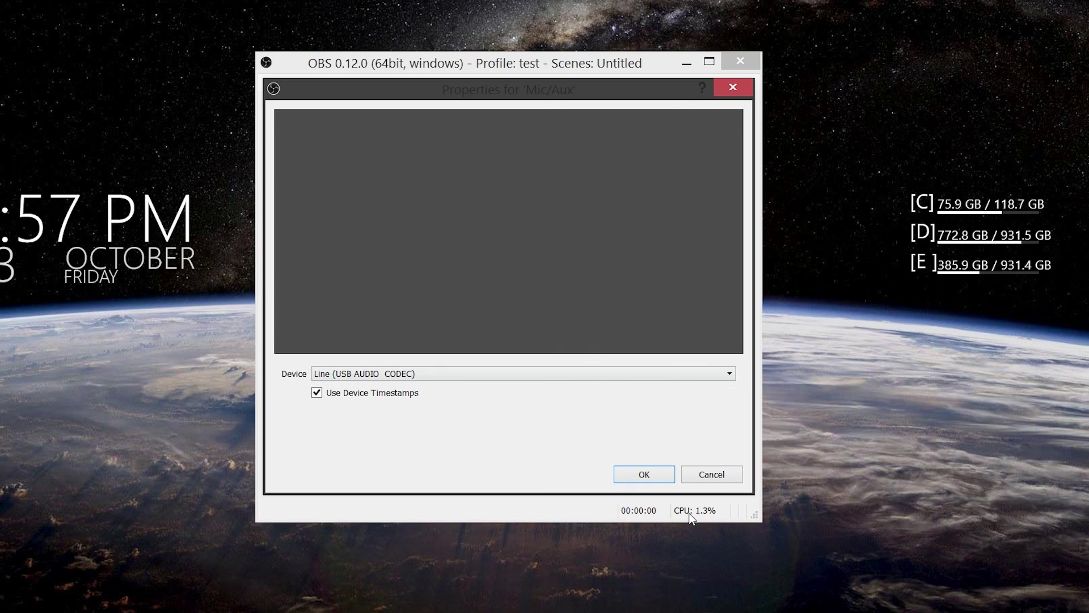
{"action": "left_click", "coordinate": [711, 475]}
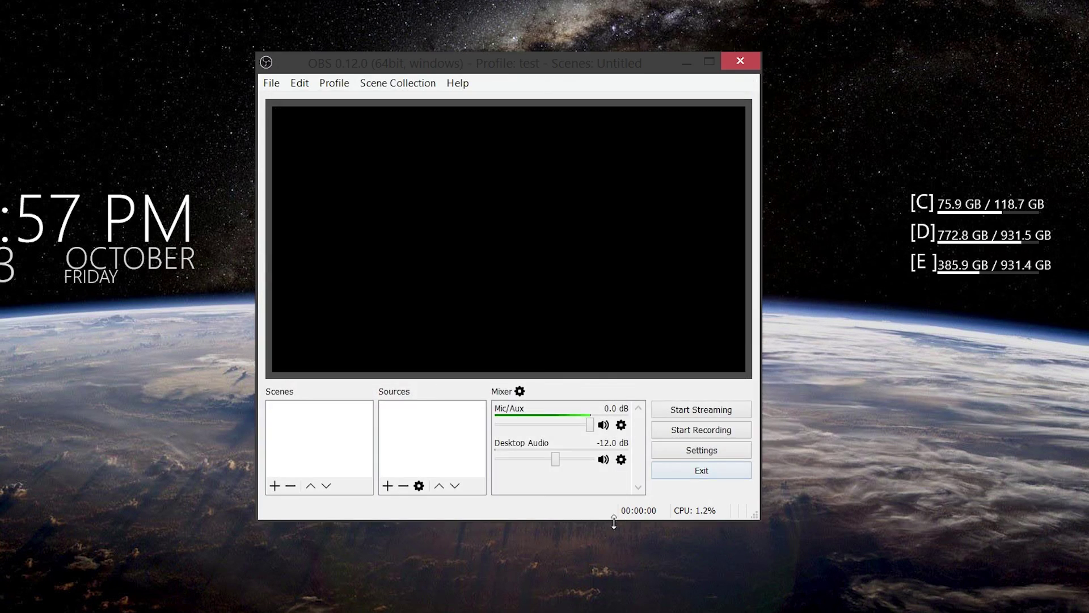
{"action": "left_click", "coordinate": [621, 459]}
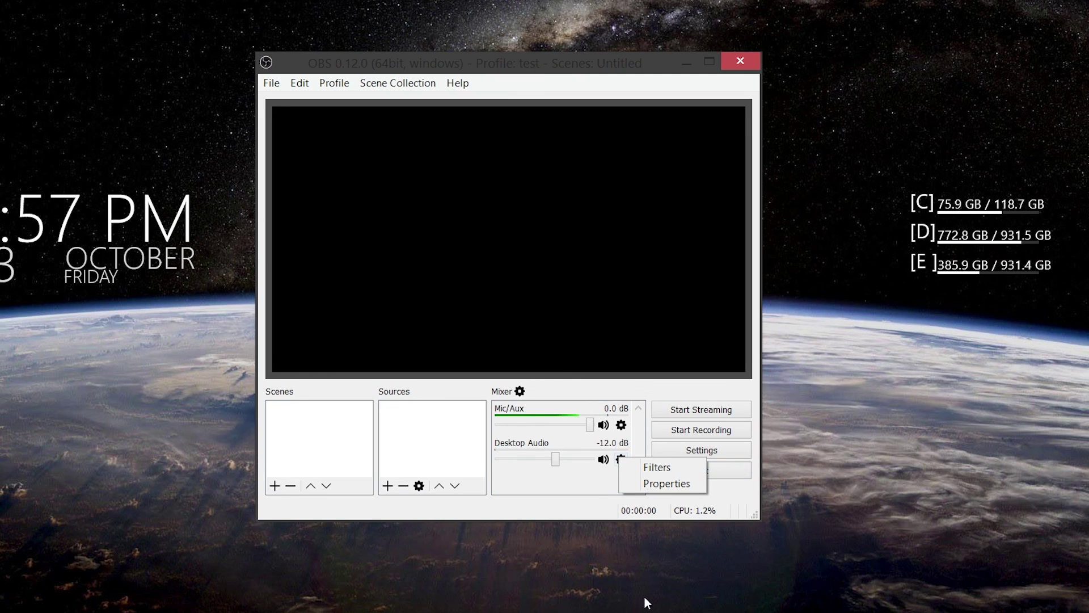
{"action": "left_click", "coordinate": [517, 516]}
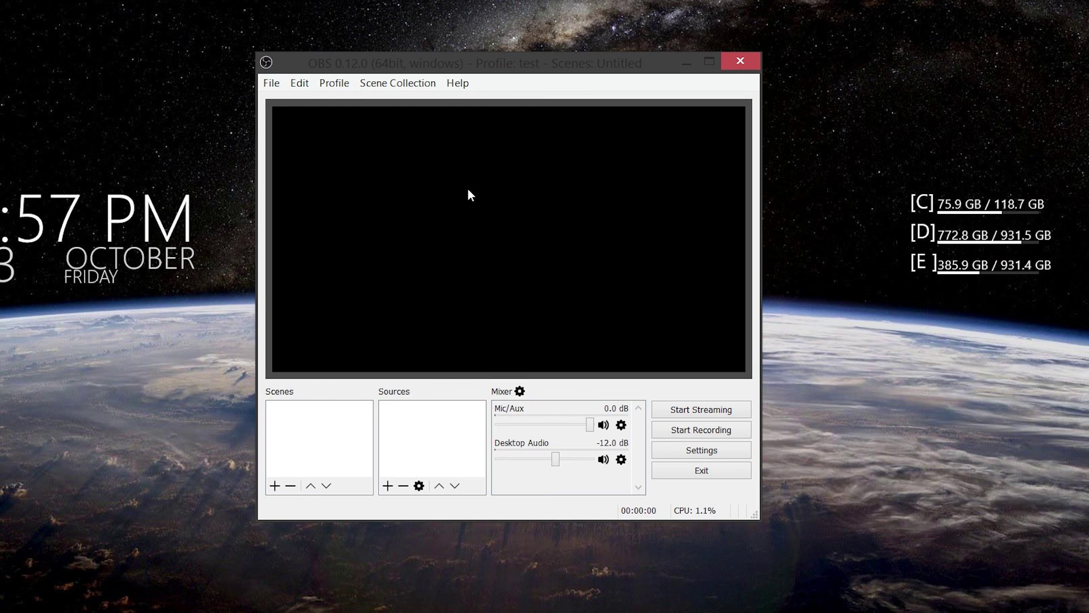
- Create a new scene named 'des'
{"action": "right_click", "coordinate": [311, 417]}
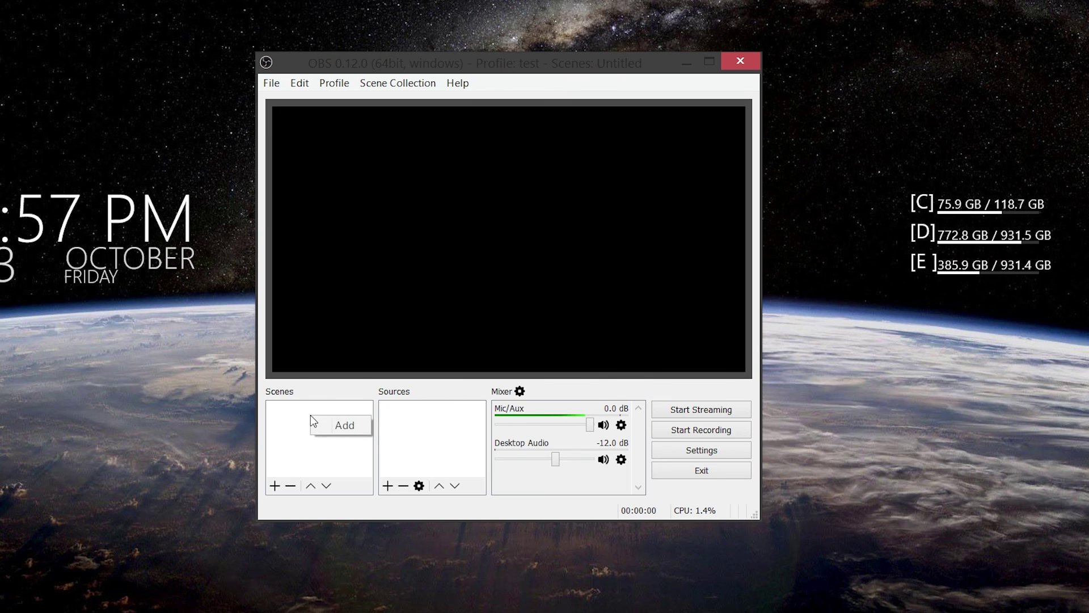
{"action": "left_click", "coordinate": [329, 425]}
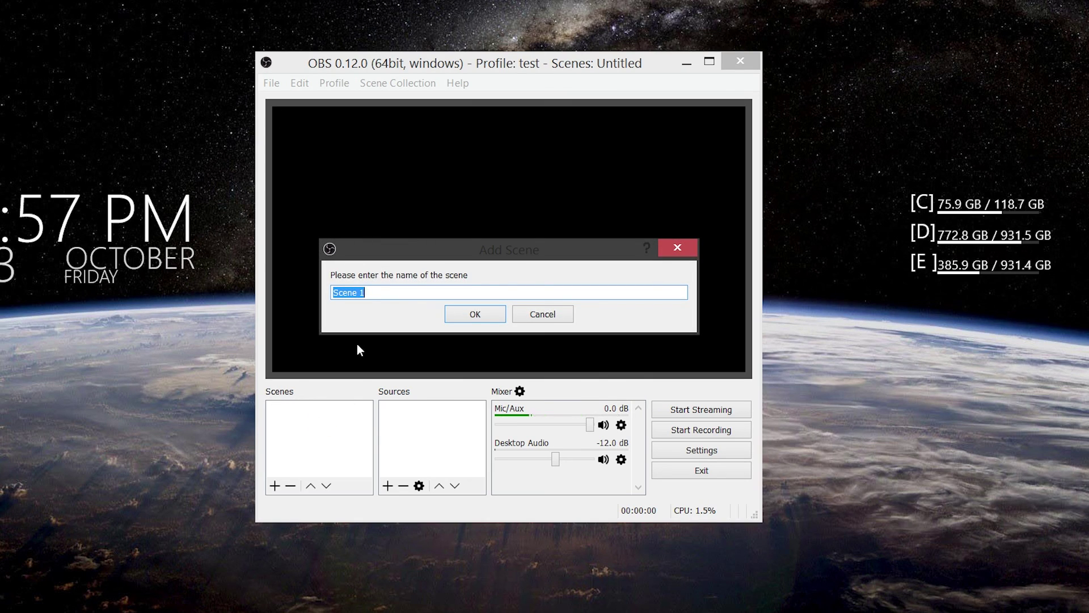
{"action": "type", "text": "des"}
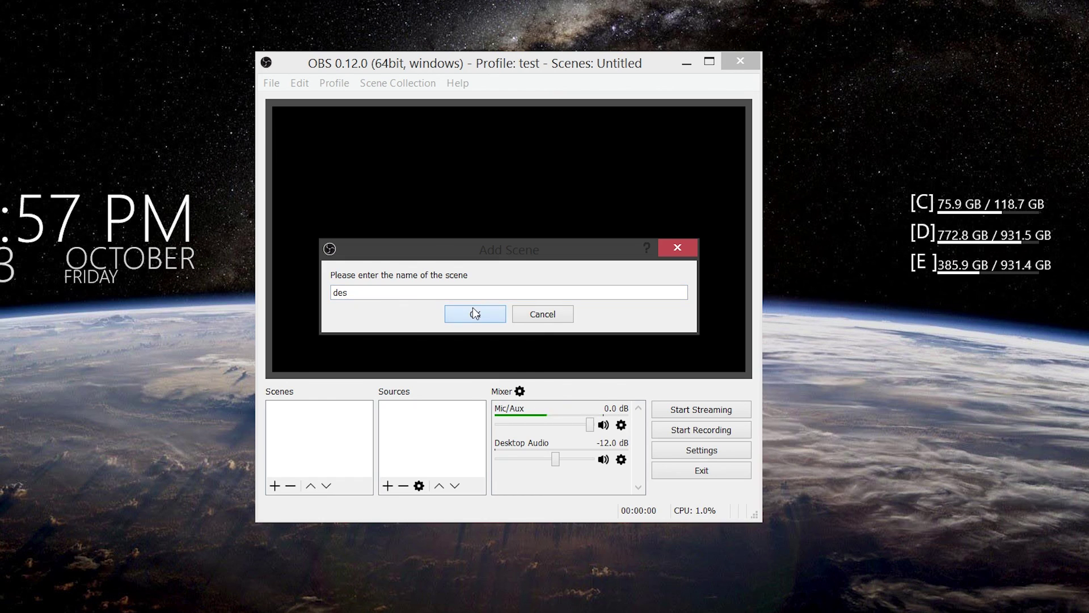
{"action": "left_click", "coordinate": [475, 313]}
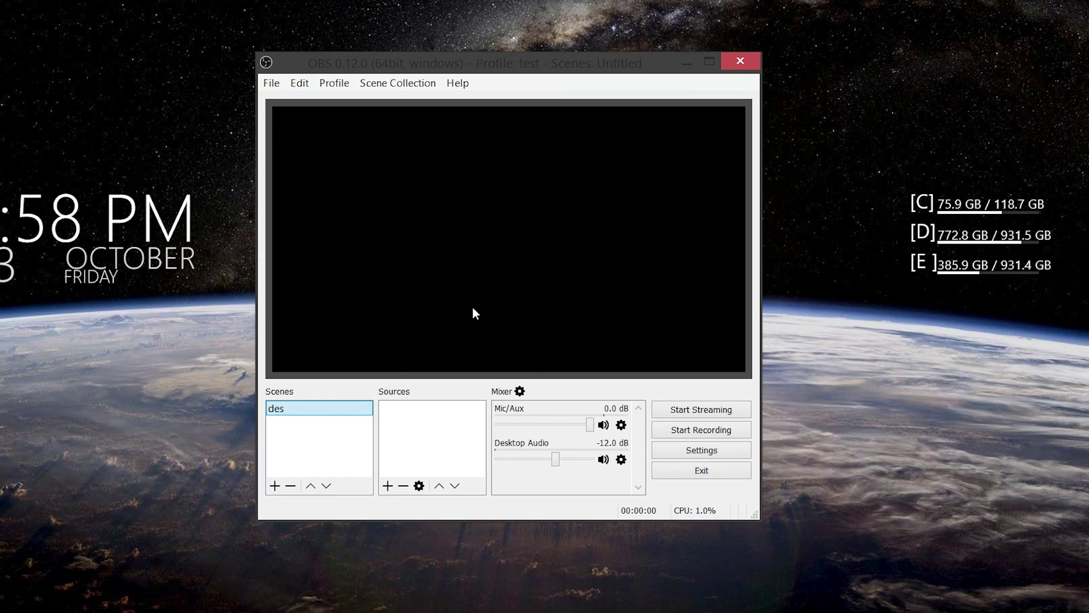
- Add a Display Capture source of Display 0 at full 1920x1080 canvas to 'des'
{"action": "right_click", "coordinate": [409, 413]}
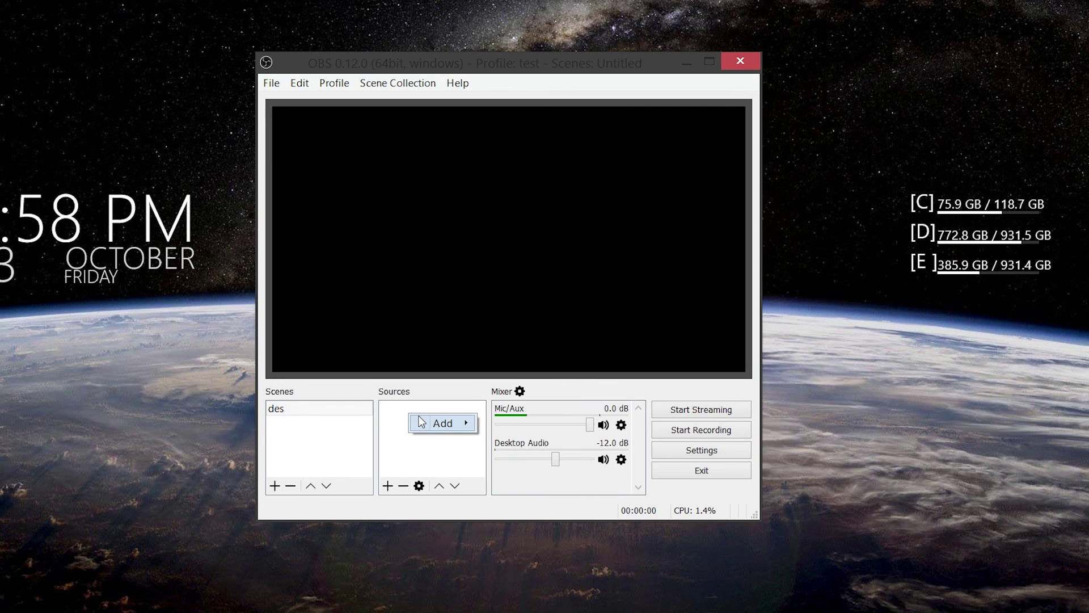
{"action": "mouse_move", "coordinate": [421, 423]}
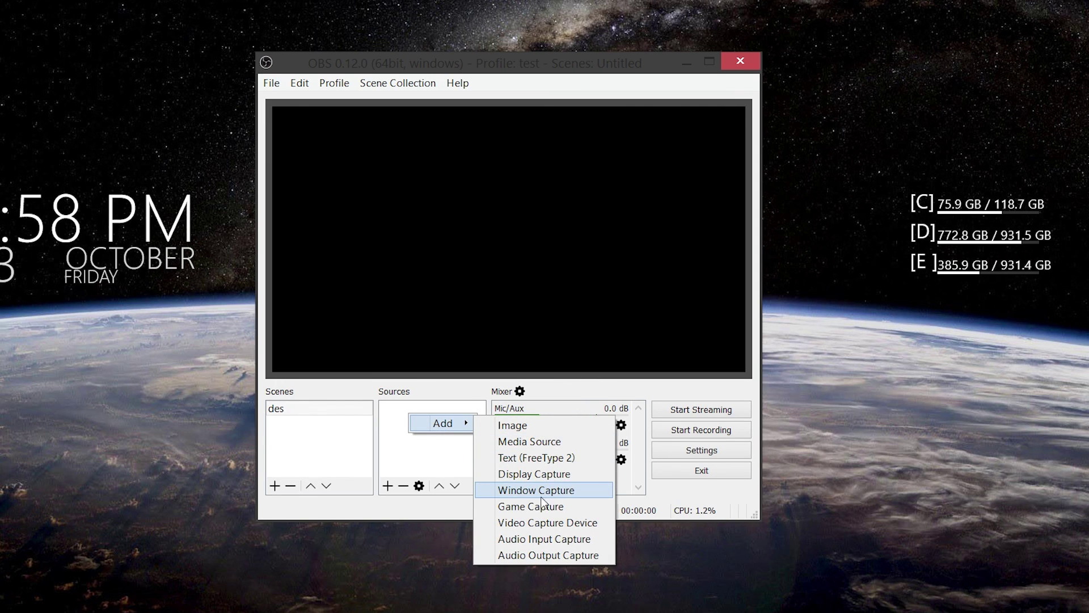
{"action": "left_click", "coordinate": [522, 474]}
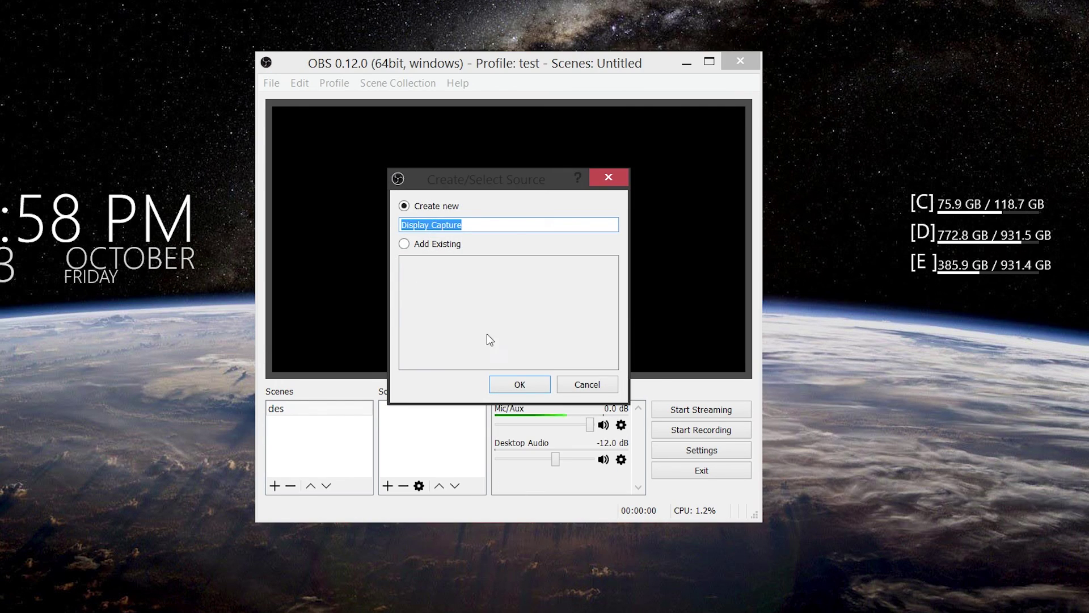
{"action": "left_click", "coordinate": [519, 385]}
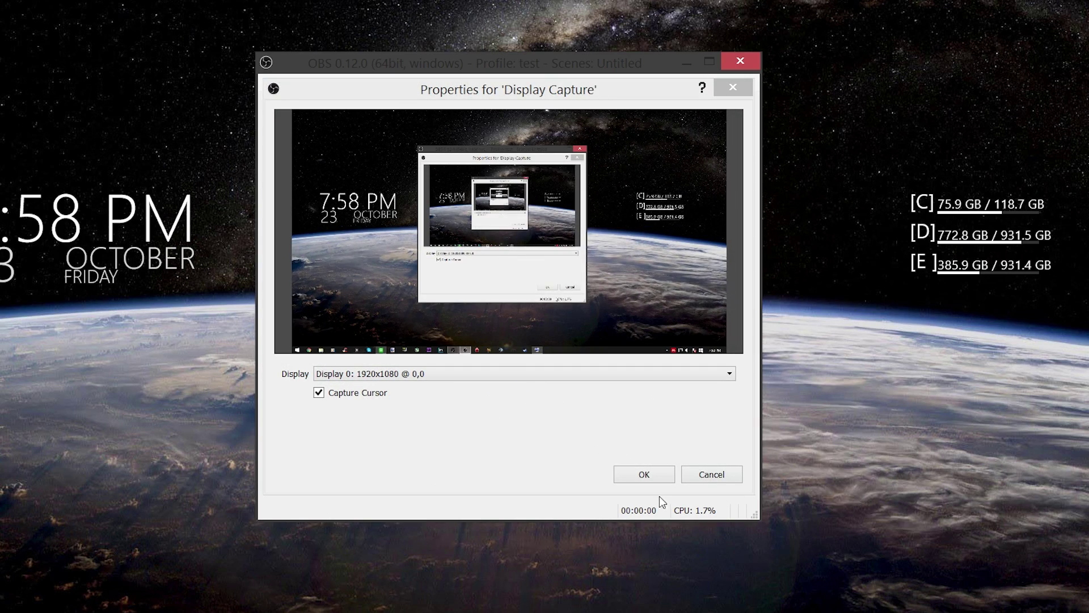
{"action": "left_click", "coordinate": [644, 474]}
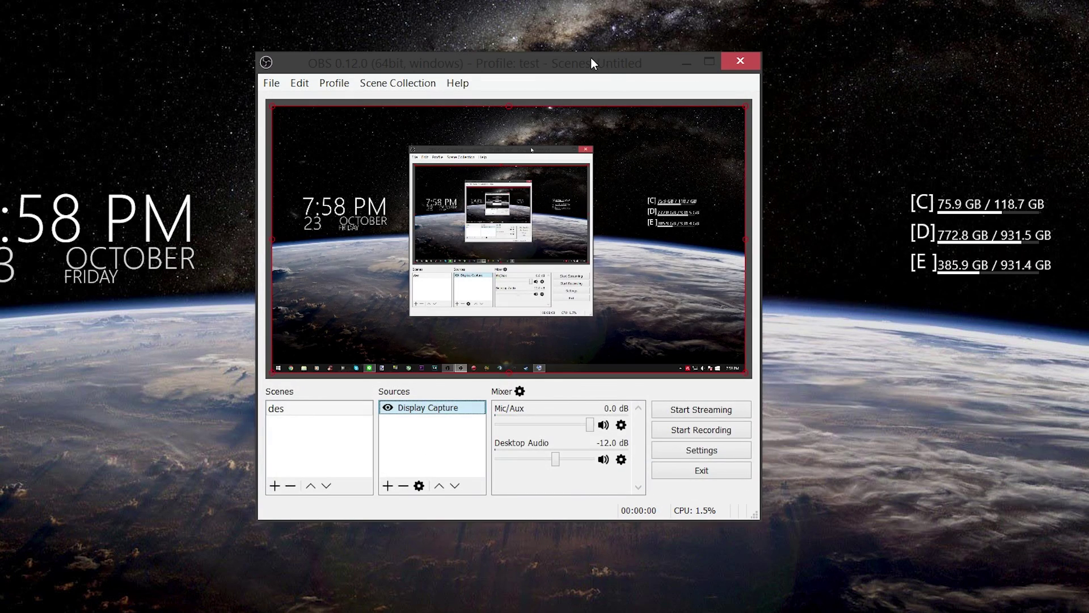
{"action": "left_click_drag", "start_coordinate": [590, 56], "coordinate": [573, 59]}
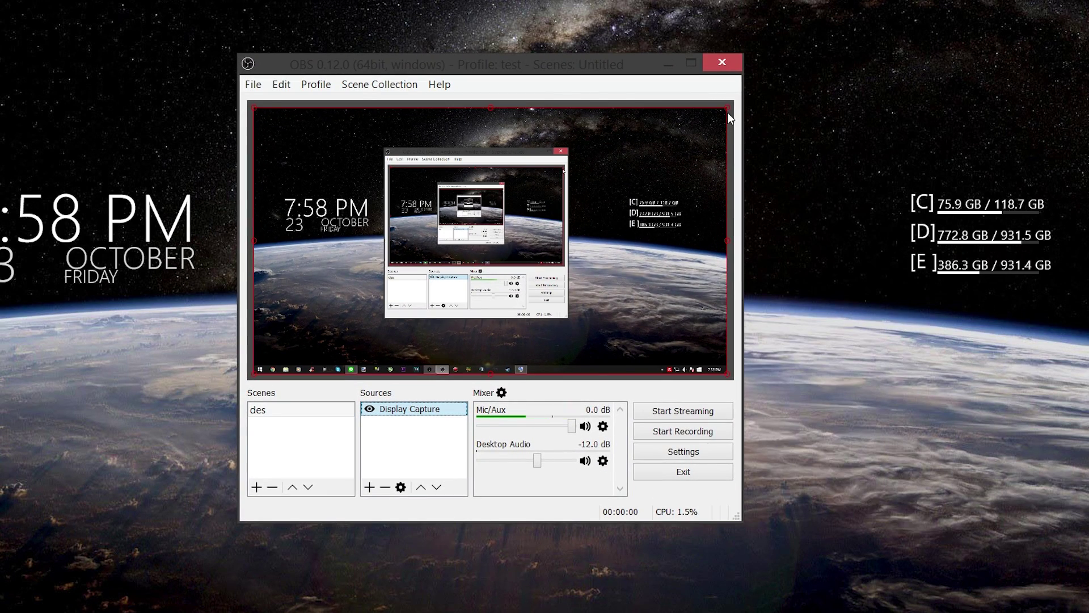
{"action": "mouse_move", "coordinate": [729, 111]}
{"action": "left_mouse_down"}
{"action": "mouse_move", "coordinate": [693, 161]}
{"action": "mouse_move", "coordinate": [726, 115]}
{"action": "left_mouse_up"}
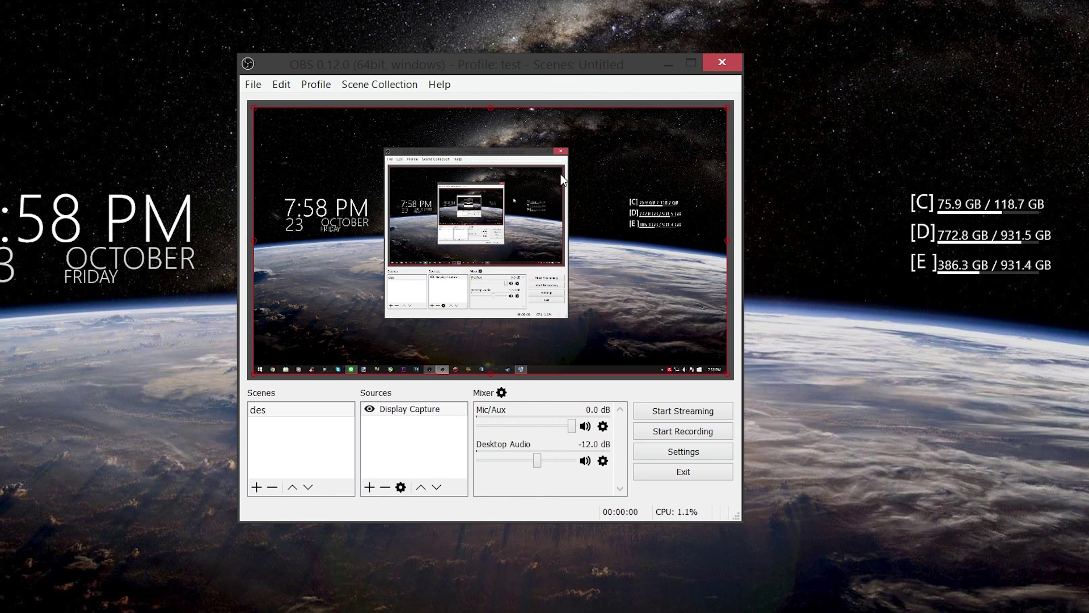
{"action": "left_click", "coordinate": [282, 433]}
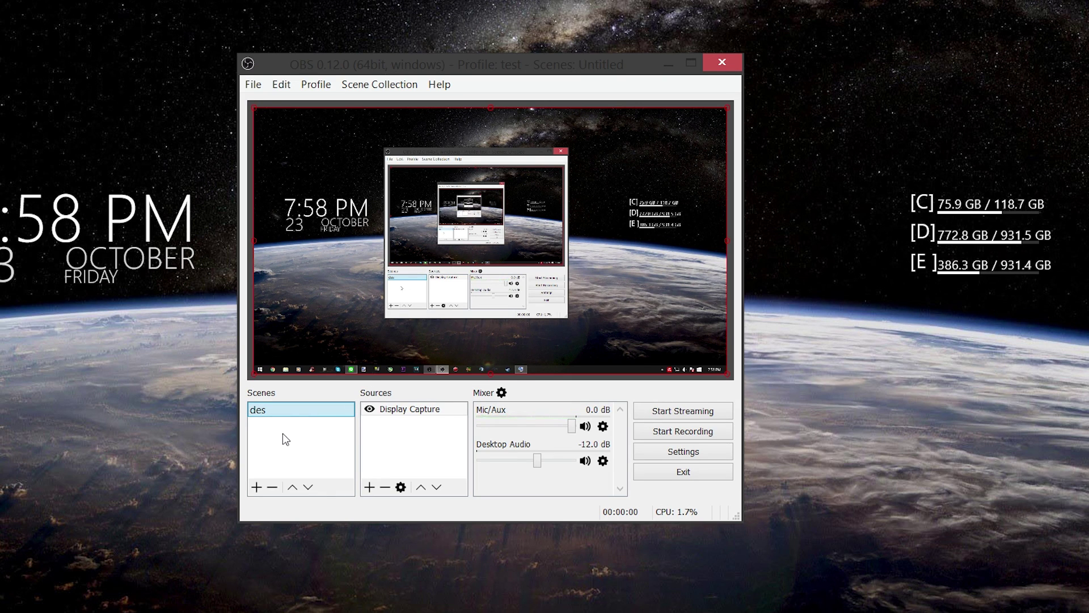
{"action": "right_click", "coordinate": [283, 433]}
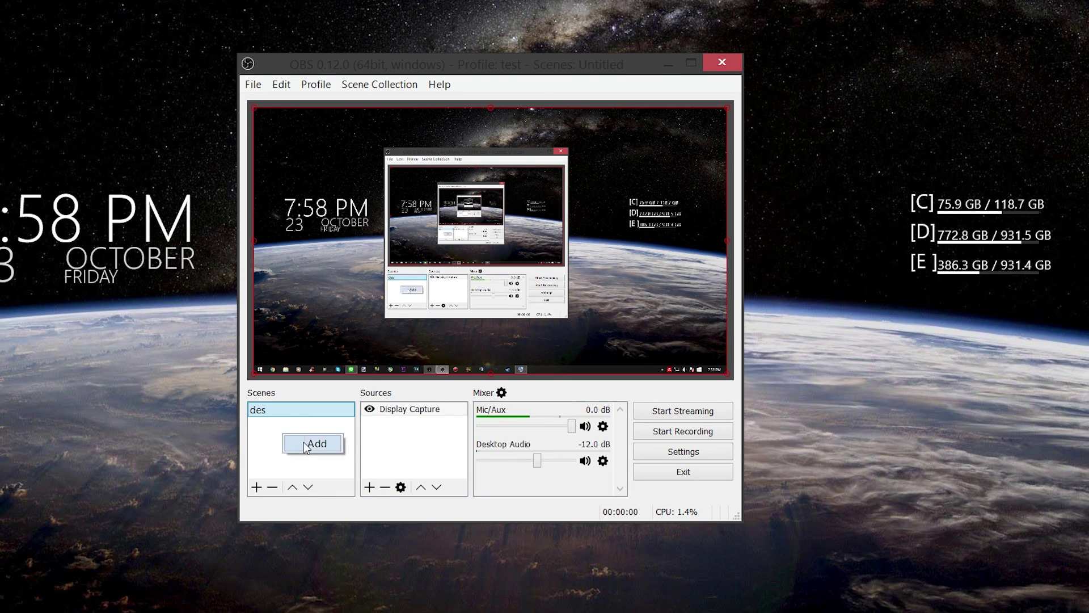
- Create a second scene named 'ga'
{"action": "left_click", "coordinate": [304, 441]}
{"action": "type", "text": "ga"}
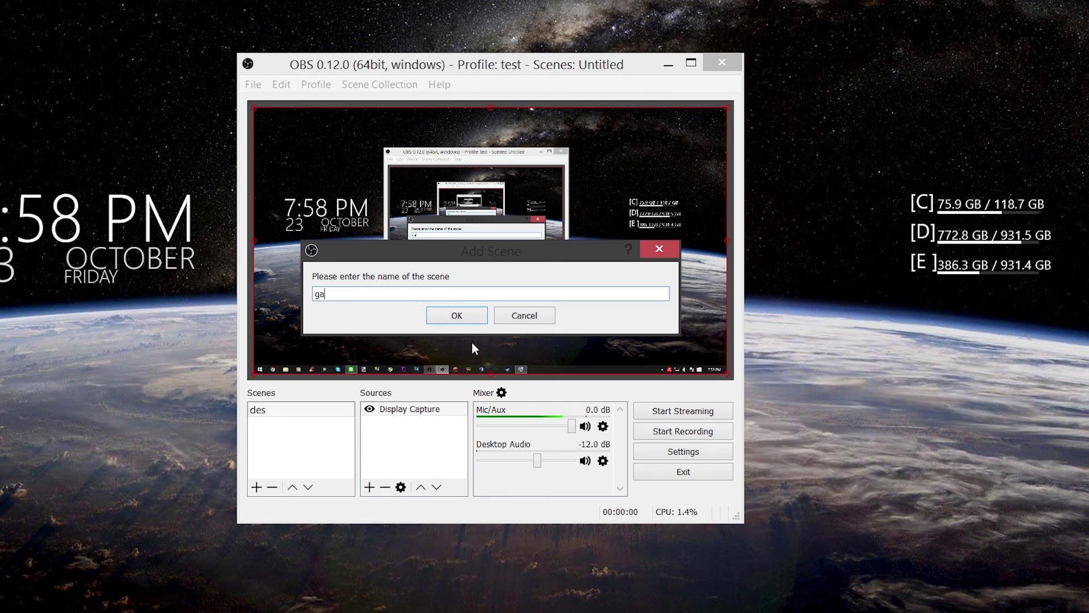
{"action": "left_click", "coordinate": [446, 320]}
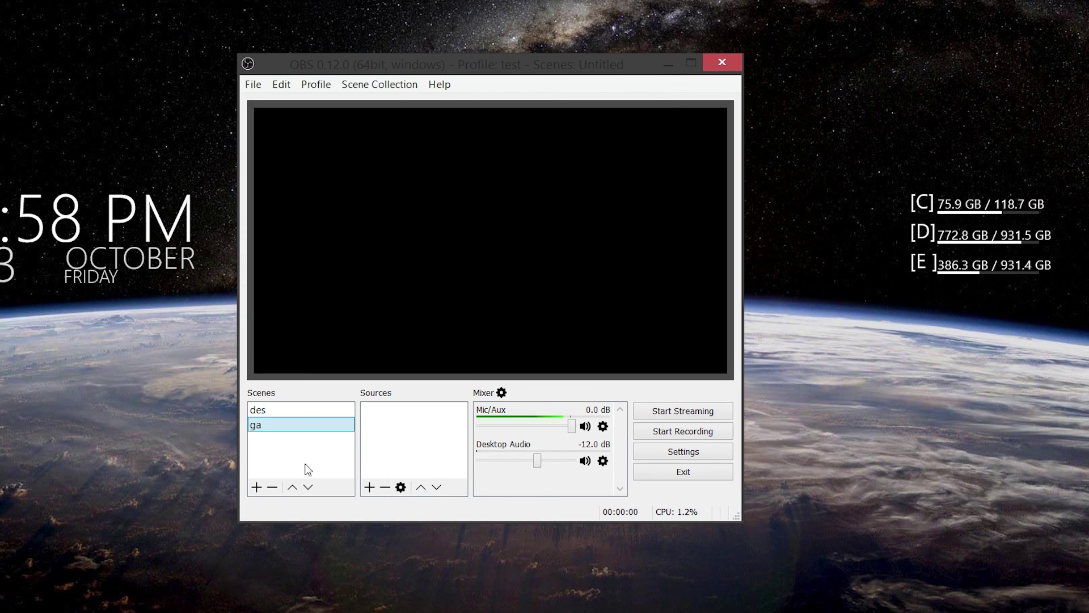
- Add a Game Capture source to 'ga' with the anti-cheat compatibility hook enabled
{"action": "right_click", "coordinate": [382, 418]}
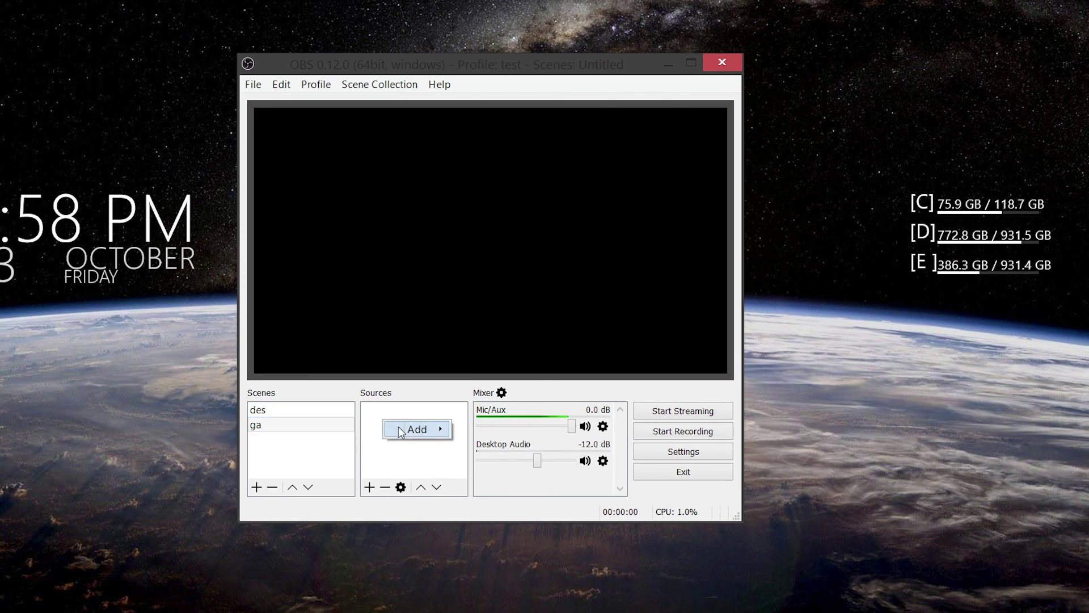
{"action": "mouse_move", "coordinate": [423, 429]}
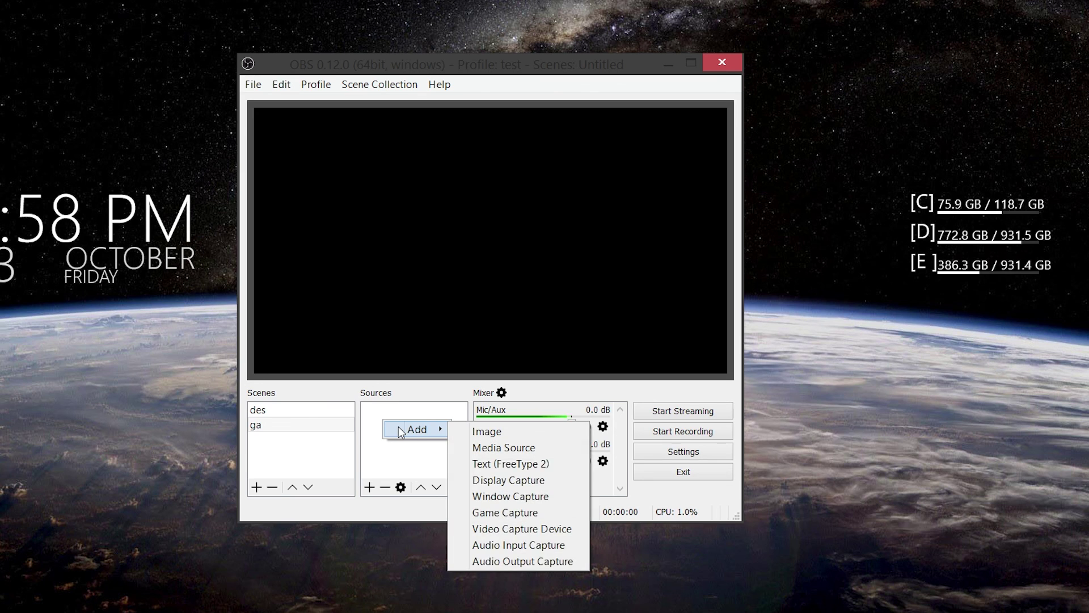
{"action": "left_click", "coordinate": [490, 511]}
{"action": "left_click", "coordinate": [503, 381]}
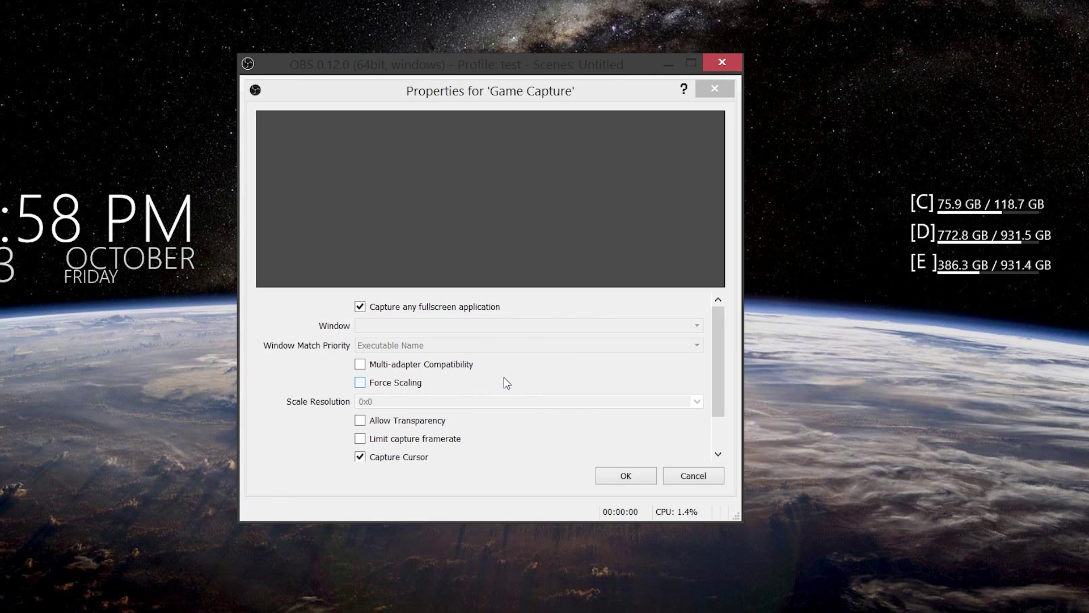
{"action": "left_click_drag", "start_coordinate": [716, 350], "coordinate": [713, 401]}
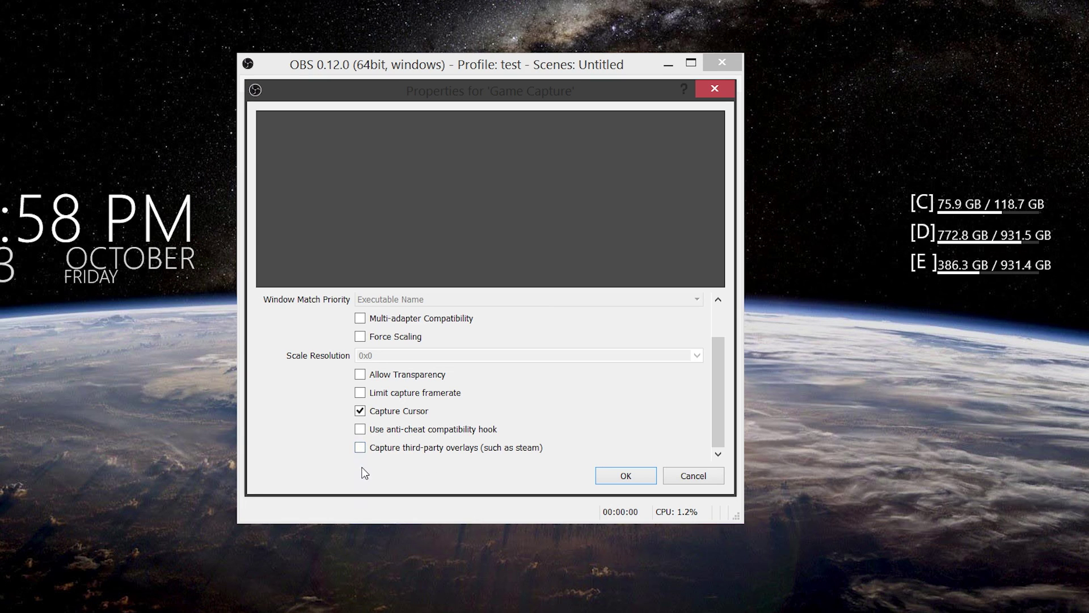
{"action": "left_click", "coordinate": [360, 429]}
{"action": "left_click", "coordinate": [626, 476]}
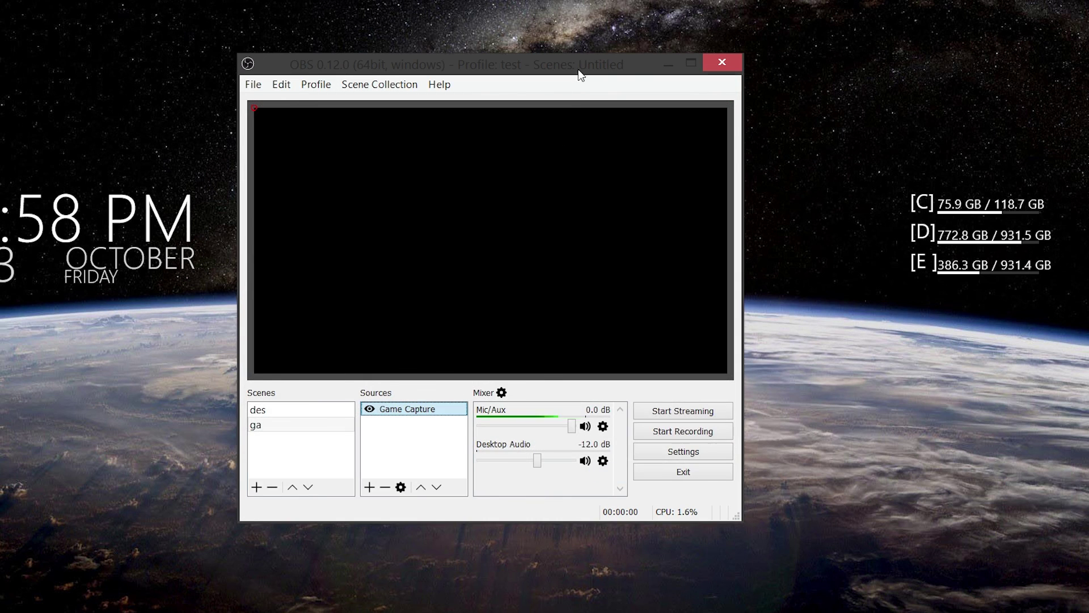
{"action": "left_click_drag", "start_coordinate": [579, 70], "coordinate": [643, 78]}
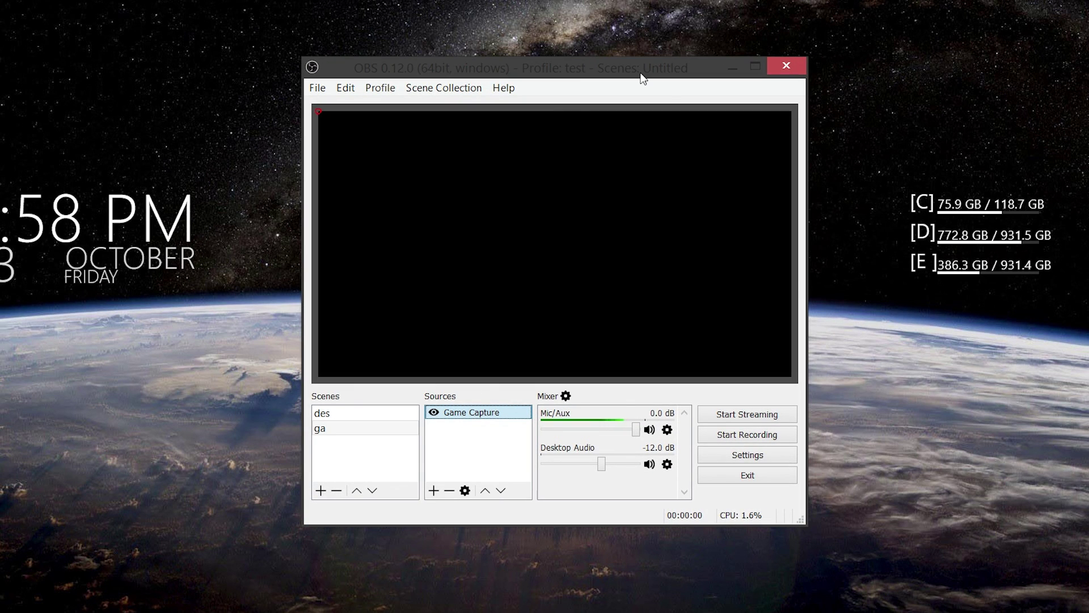